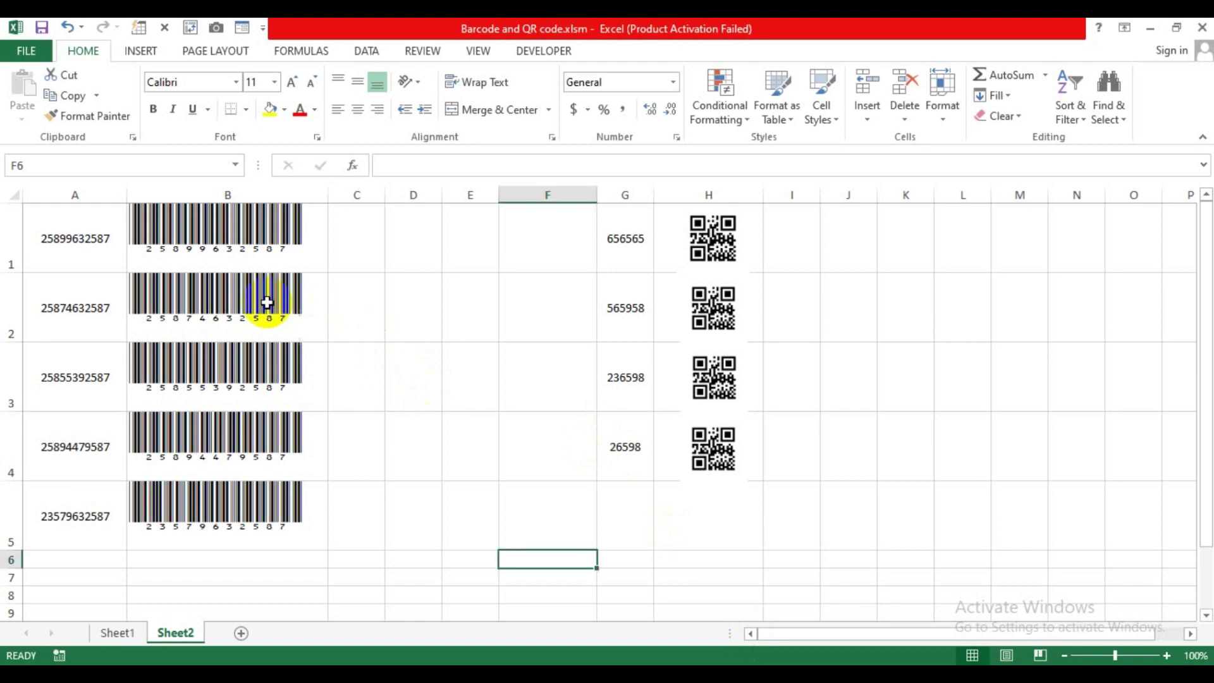
Inspect the example sheet by selecting its barcode cells, QR code cells and nearby empty cells
mouse_move(194, 235)
left_mouse_down()
mouse_move(177, 403)
mouse_move(184, 499)
left_mouse_up()
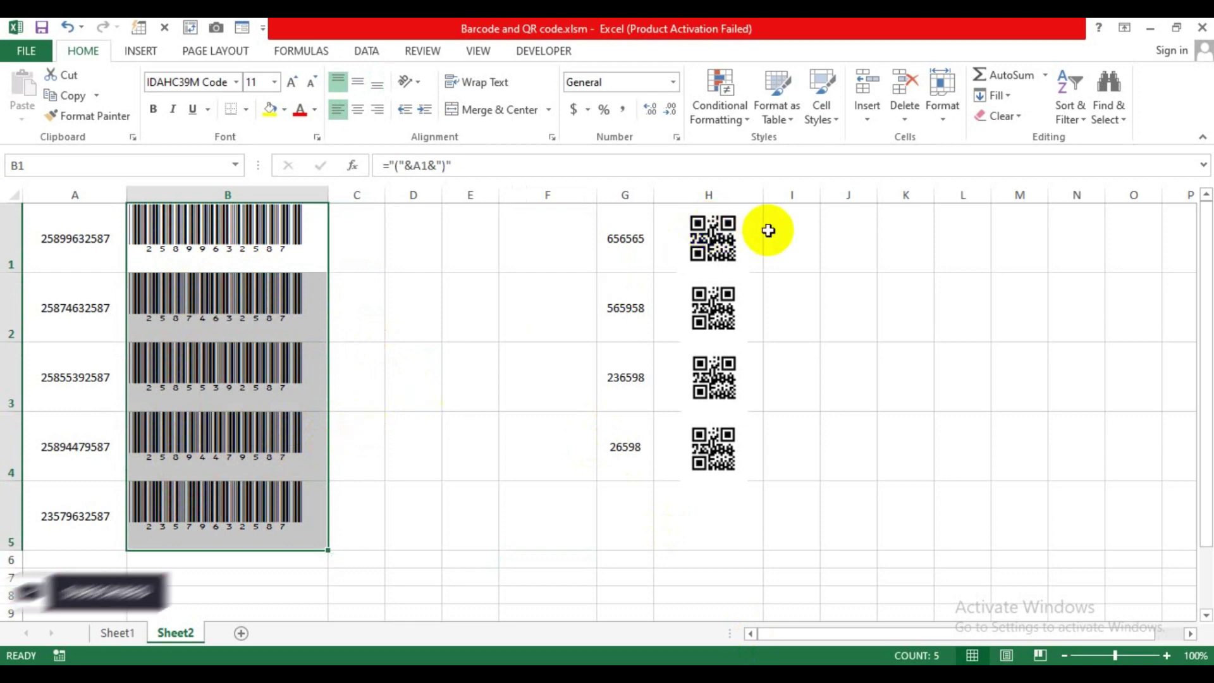
left_click_drag(770, 231, 728, 457)
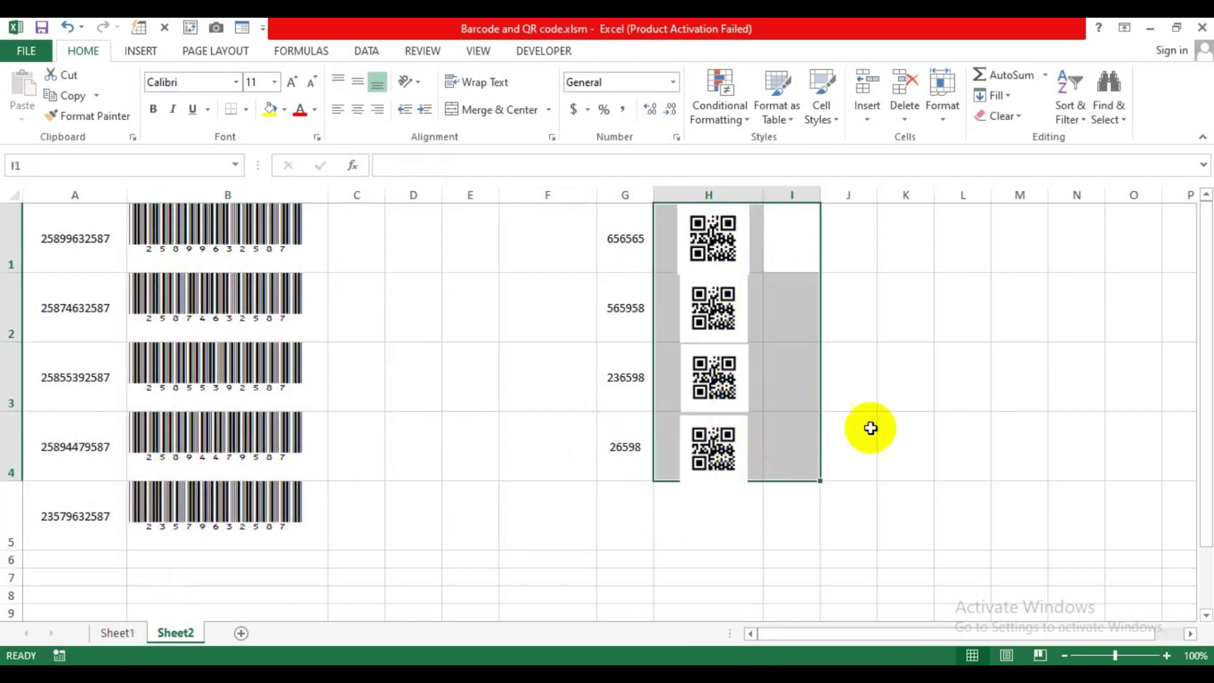
left_click(892, 426)
left_click(358, 312)
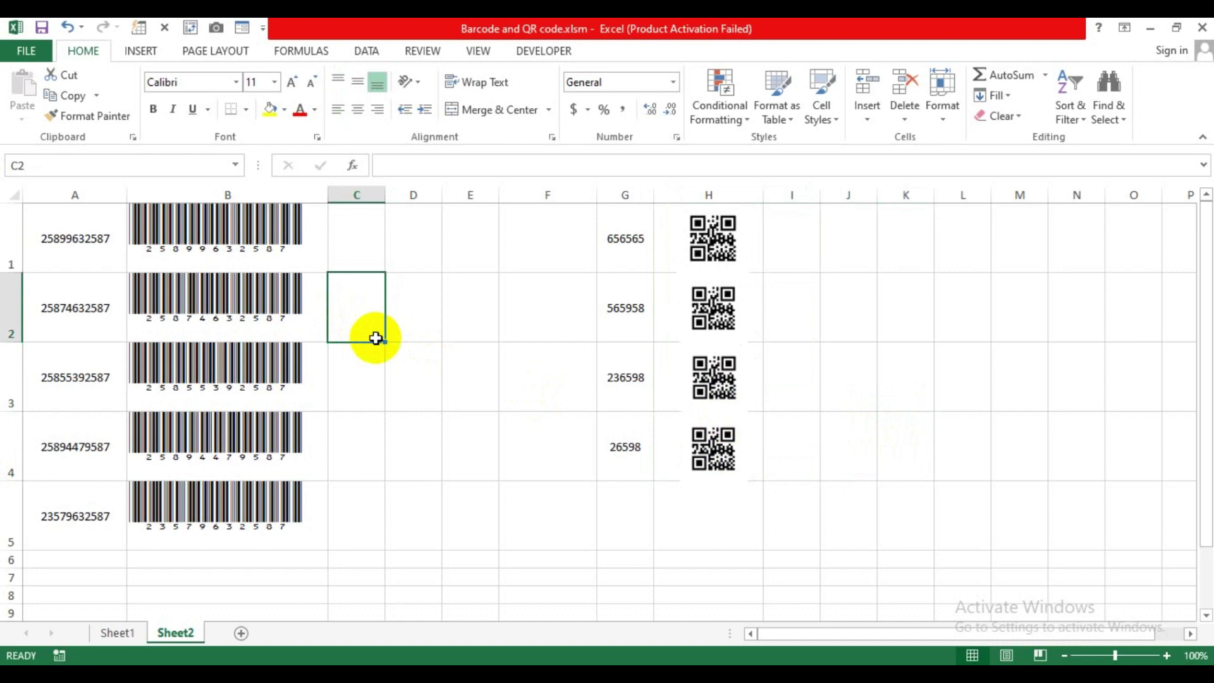
left_click_drag(378, 262, 436, 328)
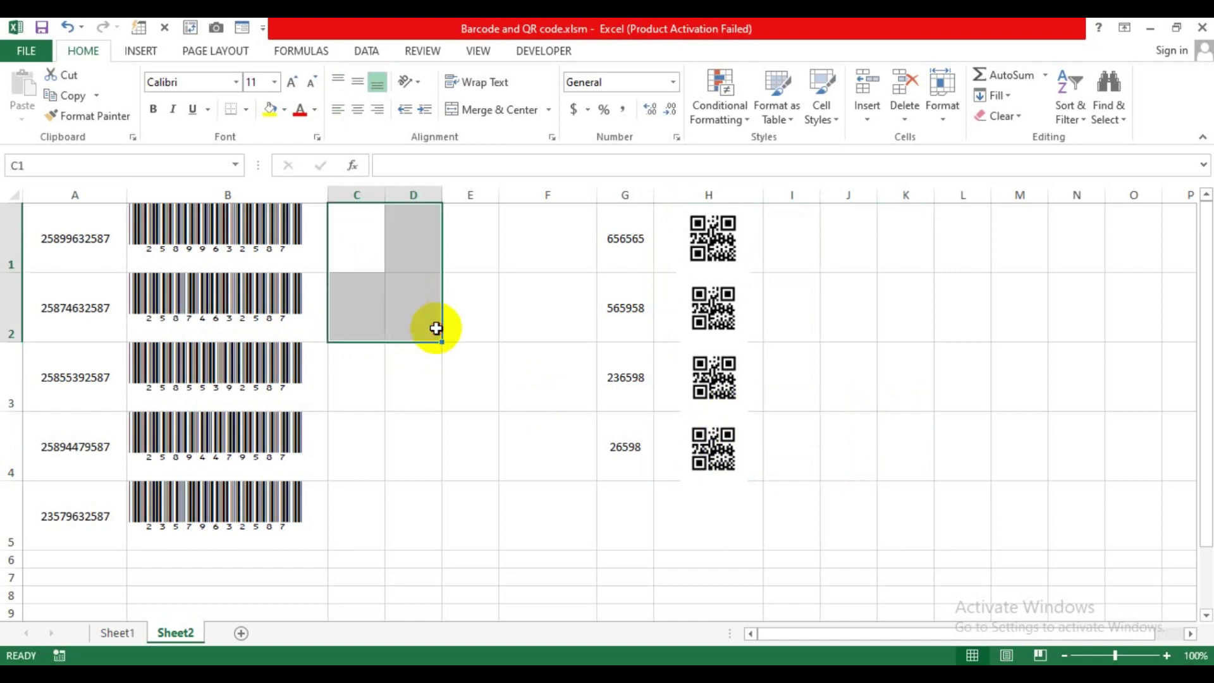
left_click(450, 326)
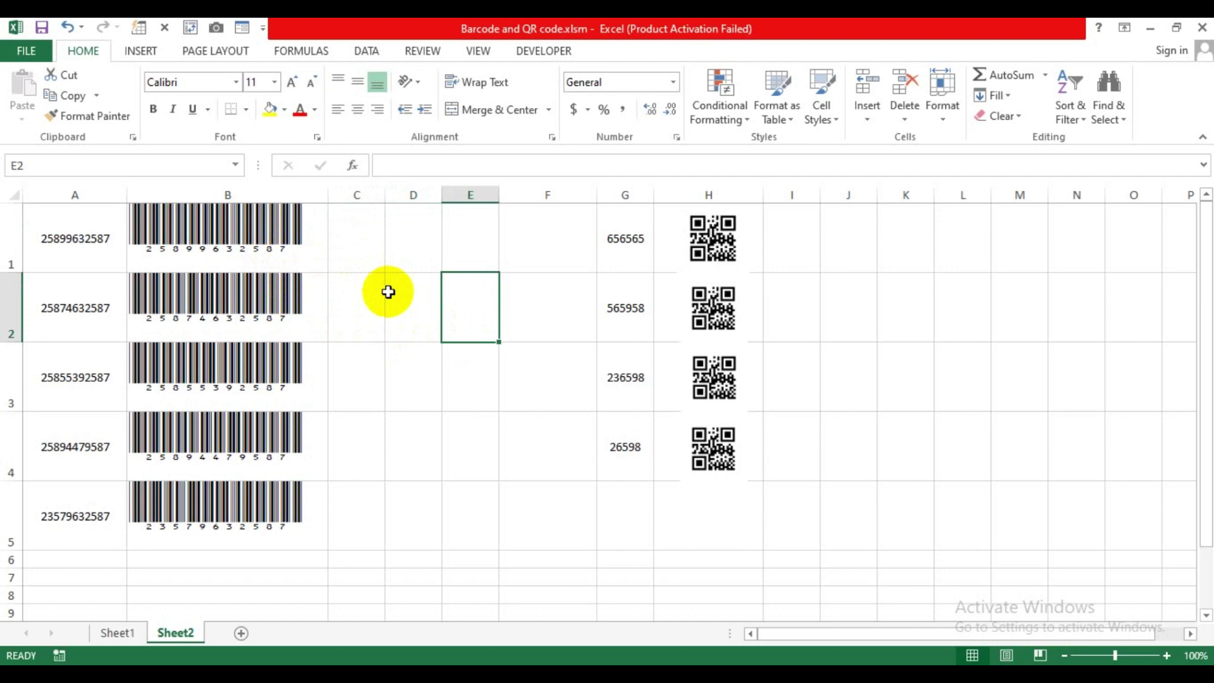
left_click(389, 253)
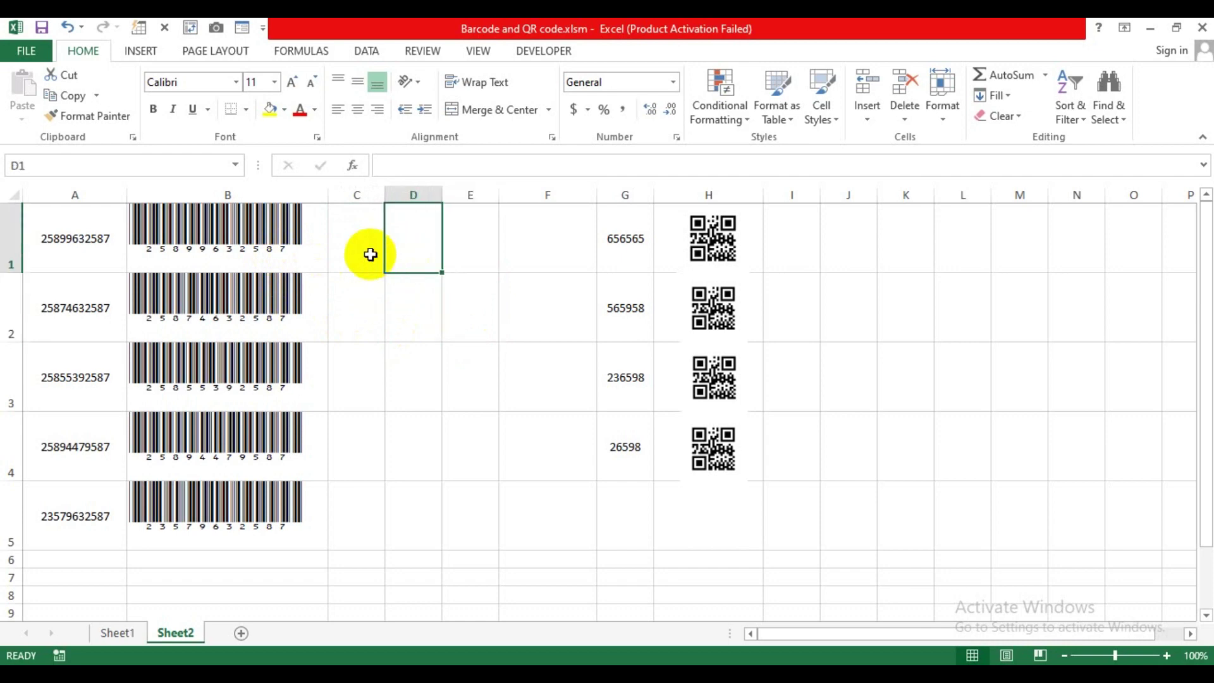
left_click(396, 301)
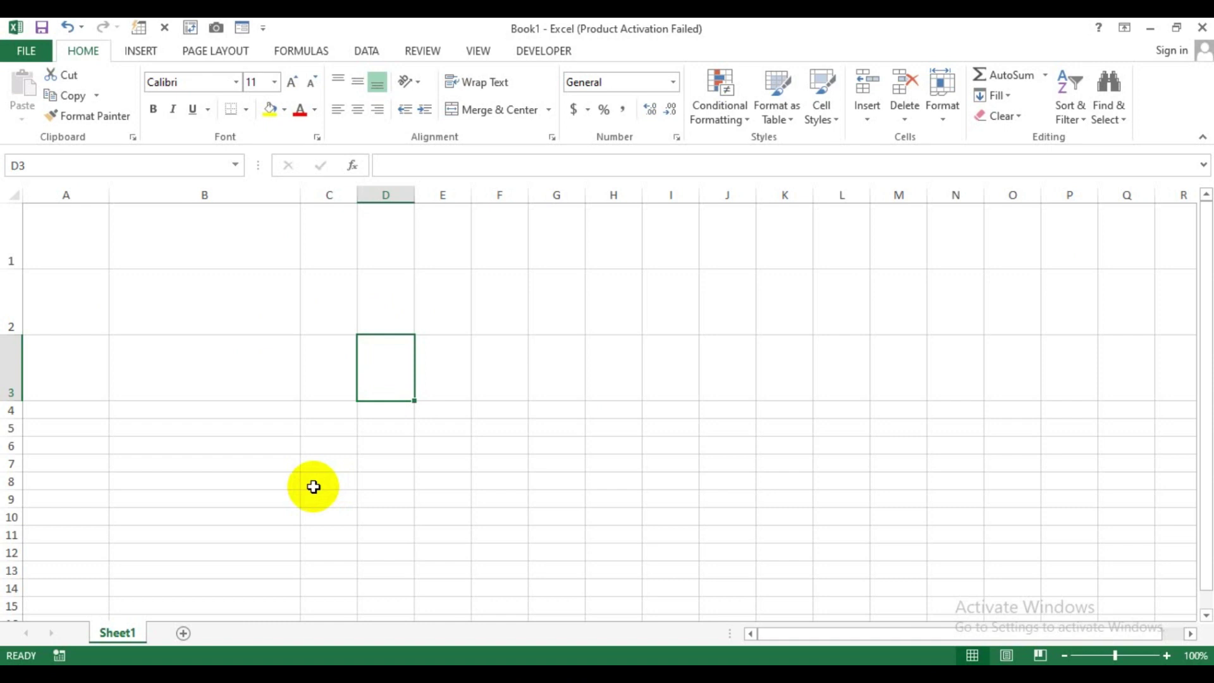
Enter 58297458, 52896378 and 58933287 into A1:A3, correcting the extra digits in A1
left_click(135, 264)
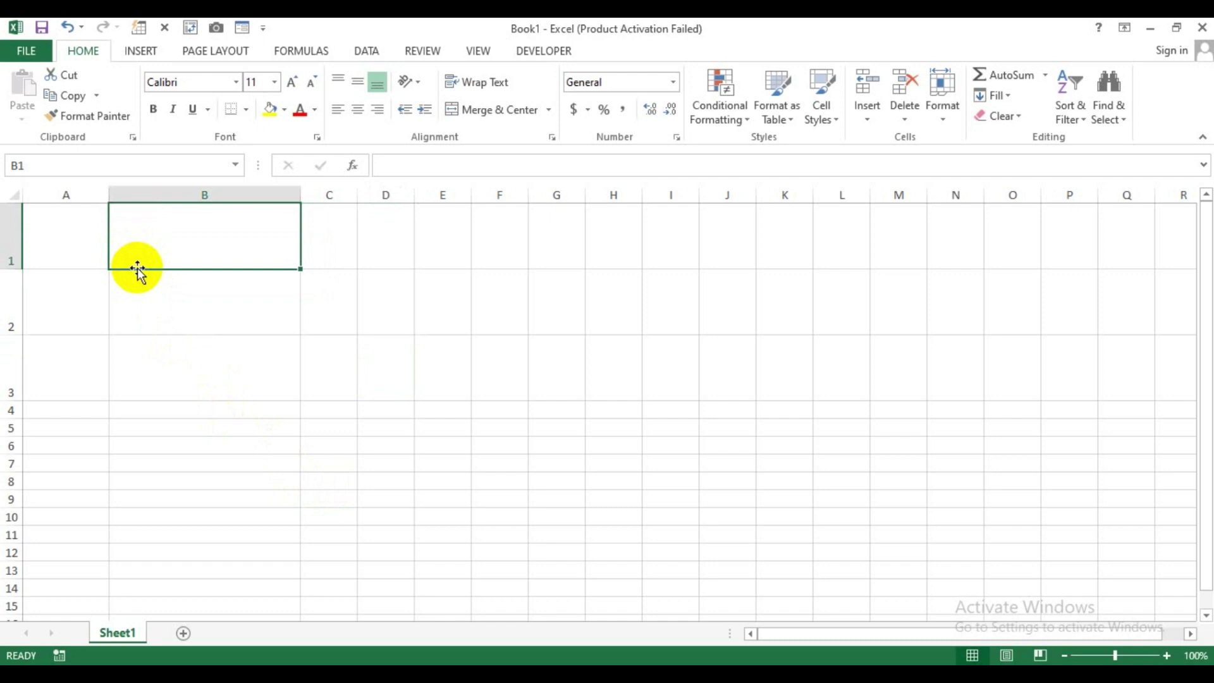
left_click(58, 252)
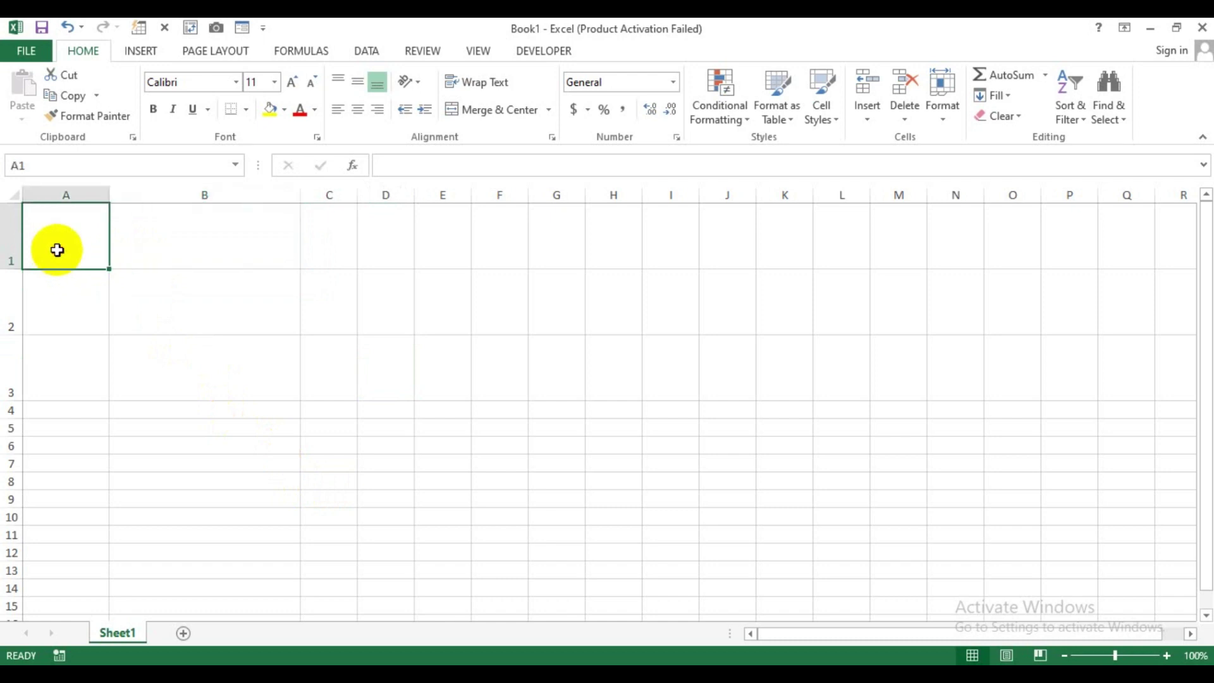
type("582369")
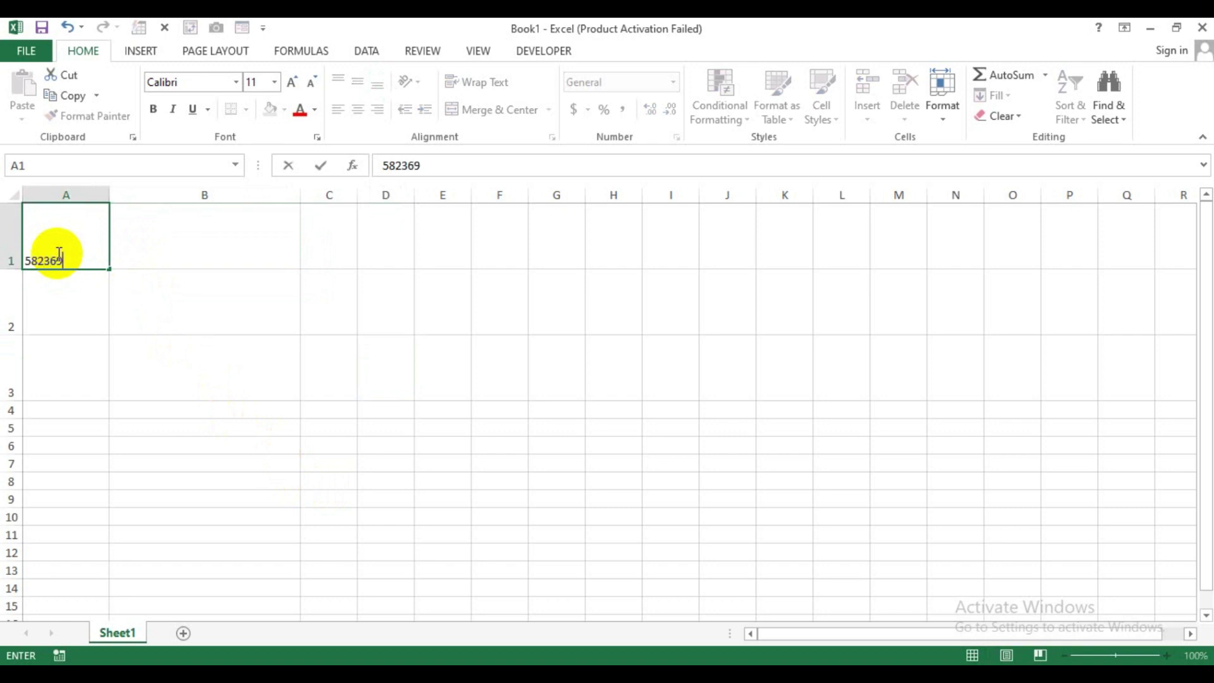
type("7458")
key("Return")
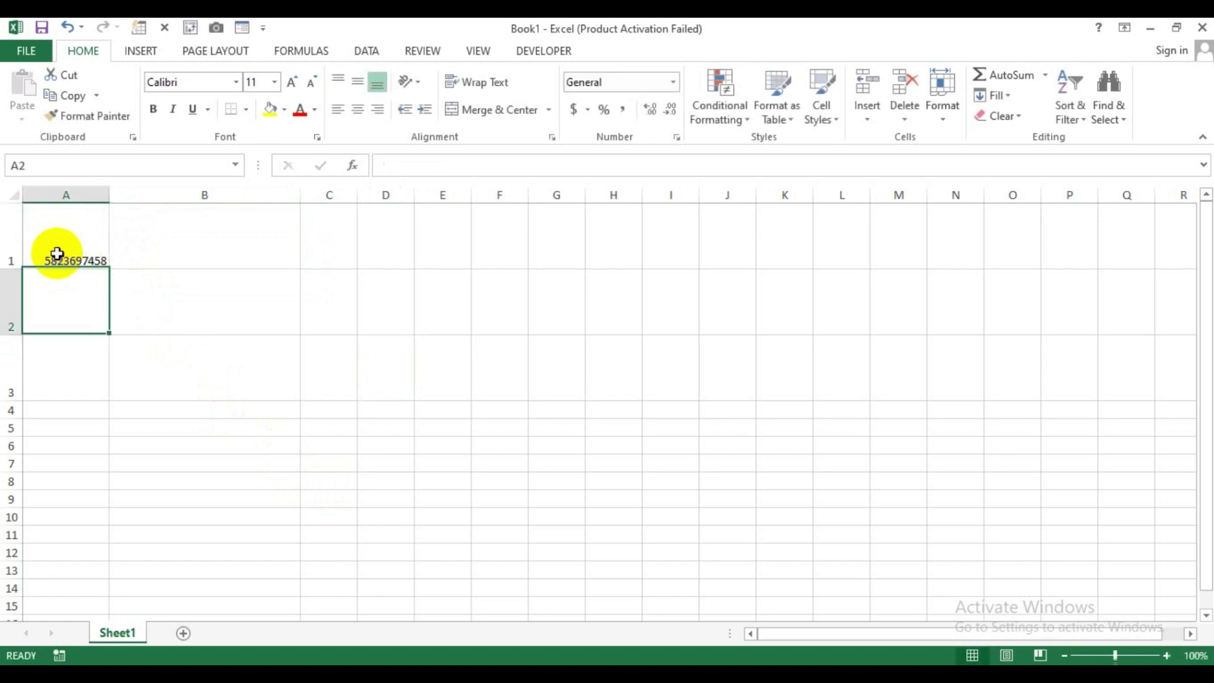
type("5289637")
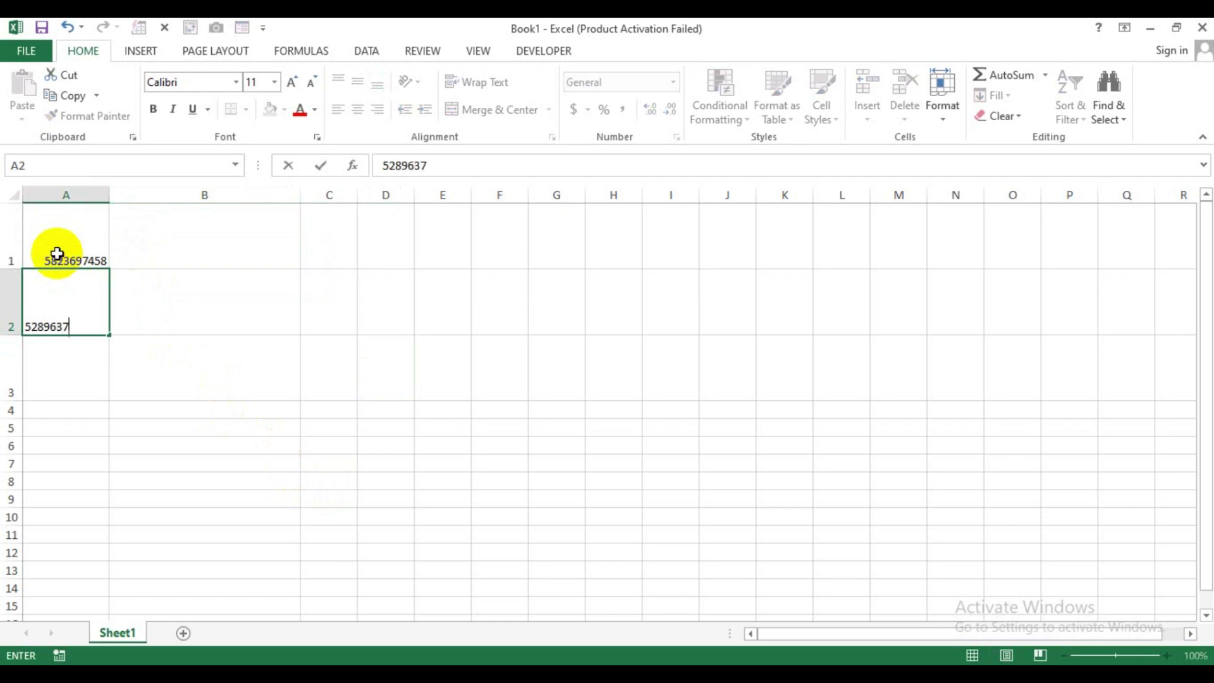
type("8")
key("Return")
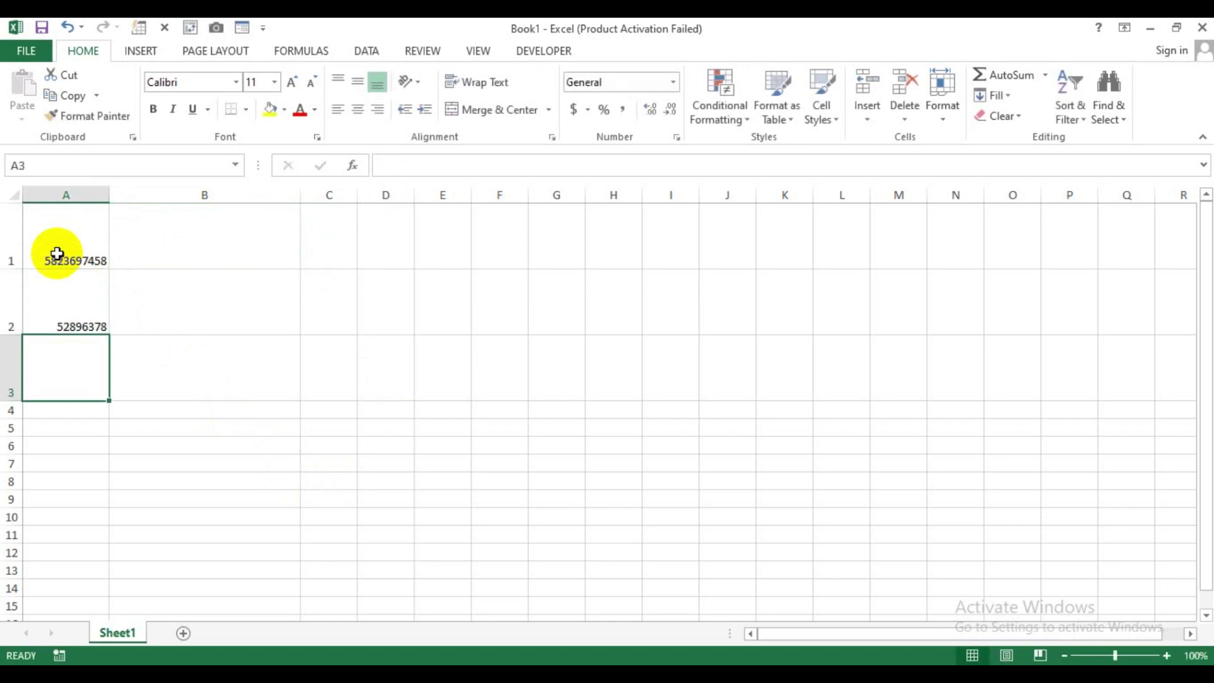
type("58933287")
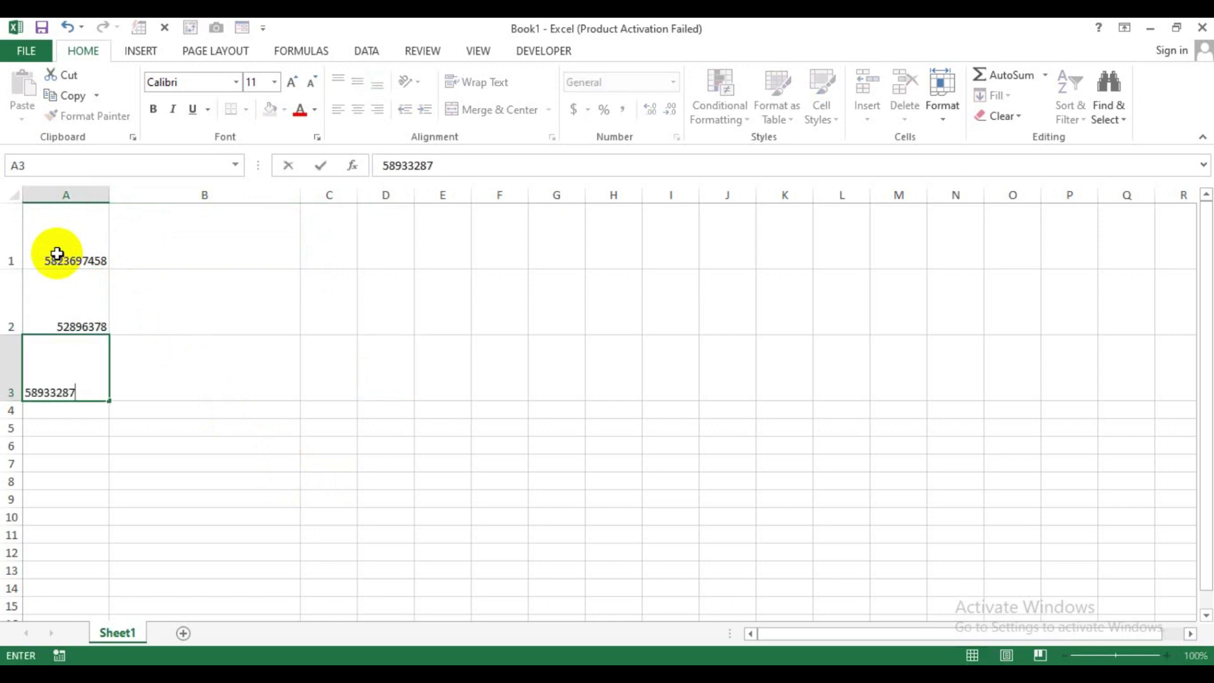
key("Return")
left_click(75, 325)
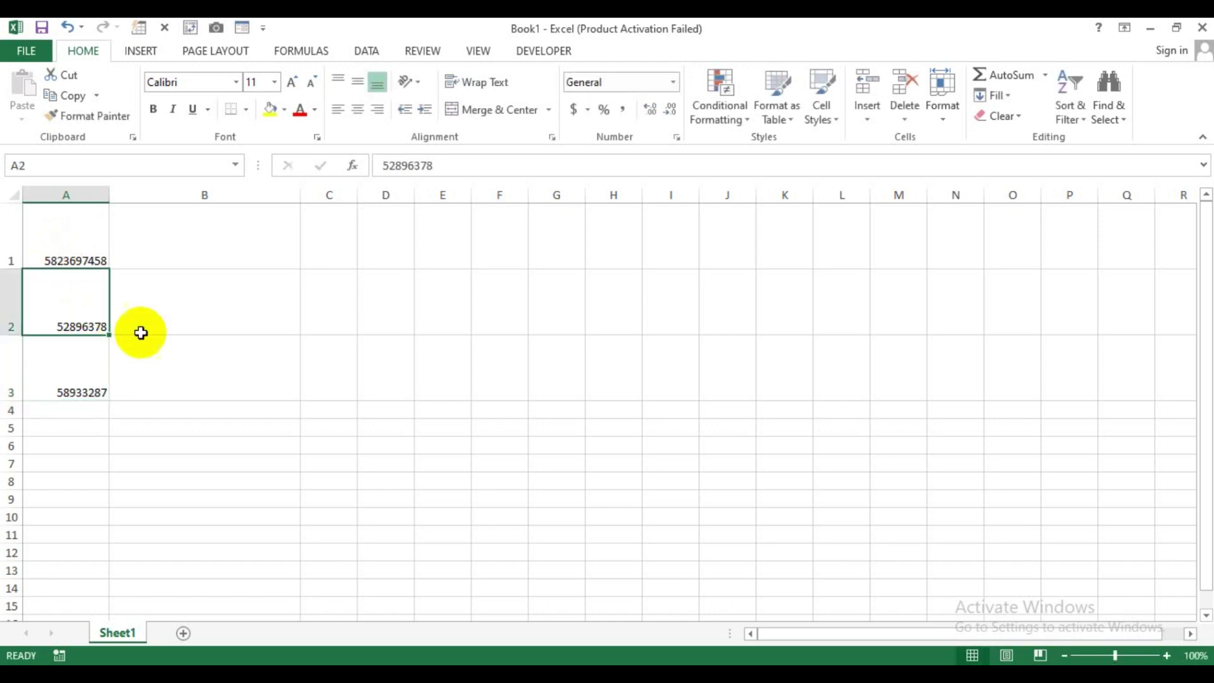
double_click(82, 259)
key("BackSpace")
key("BackSpace")
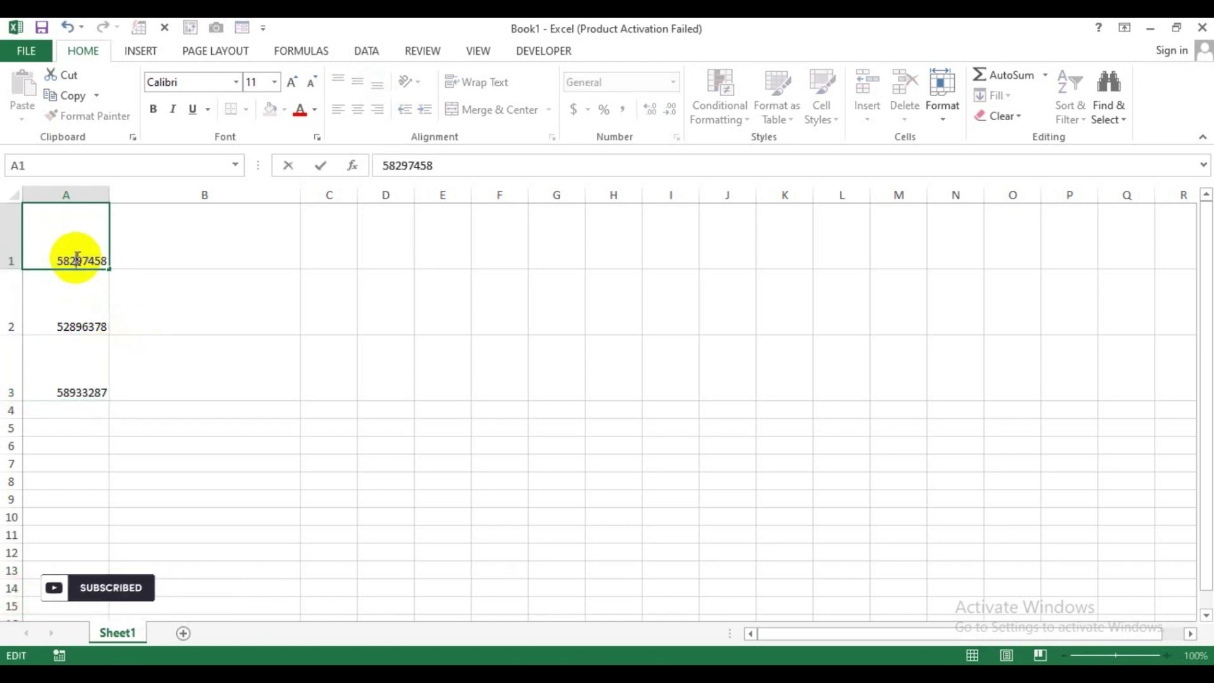
key("Return")
Centre the numbers in A1:A3 both horizontally and vertically
left_click_drag(75, 259, 63, 380)
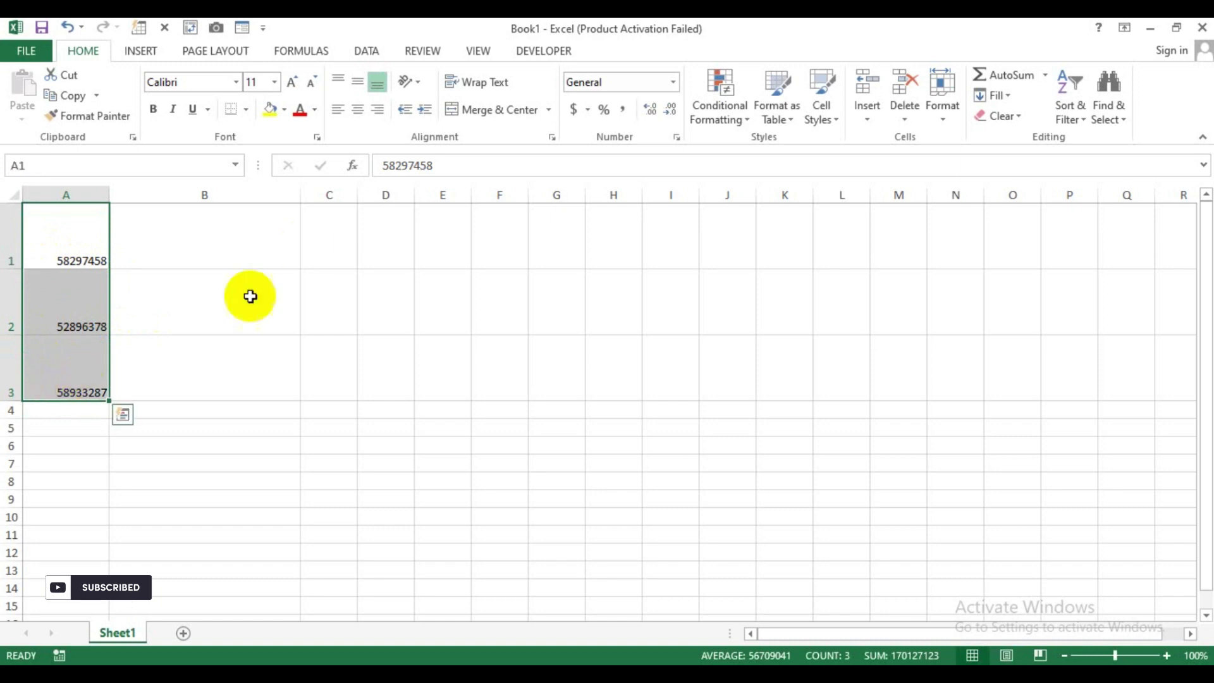
left_click(359, 111)
left_click(356, 79)
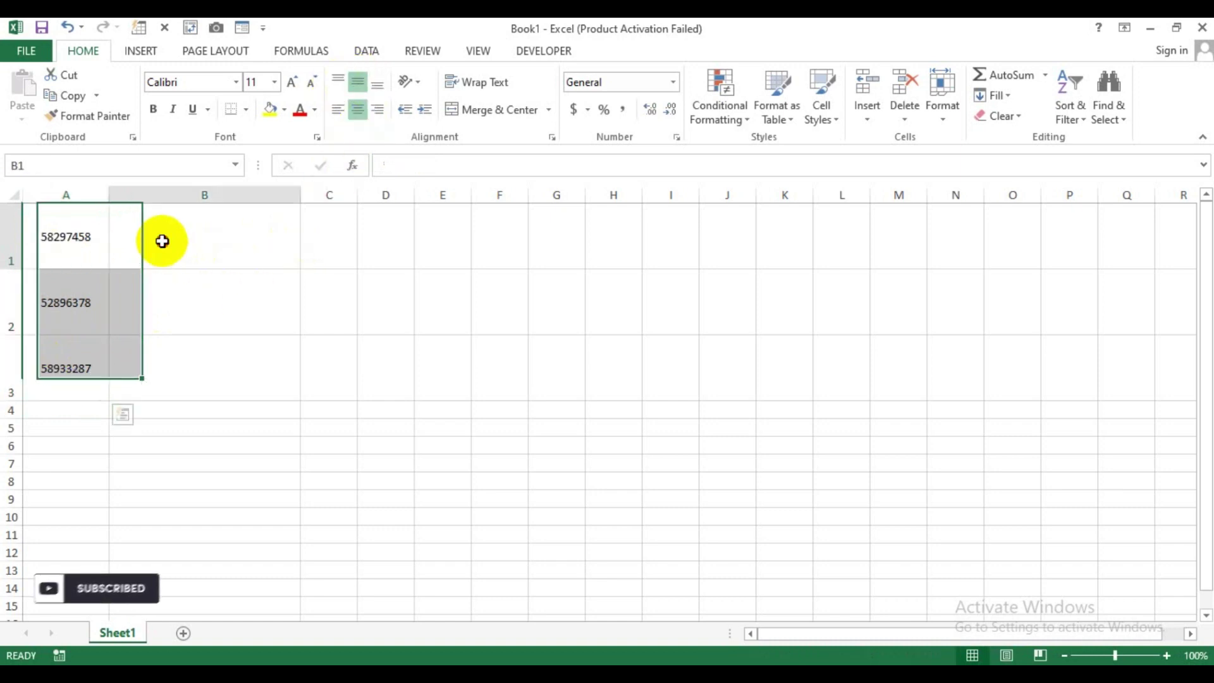
Give B1:B3 left and top alignment
left_click(192, 232)
left_click_drag(191, 232, 190, 387)
left_click(337, 110)
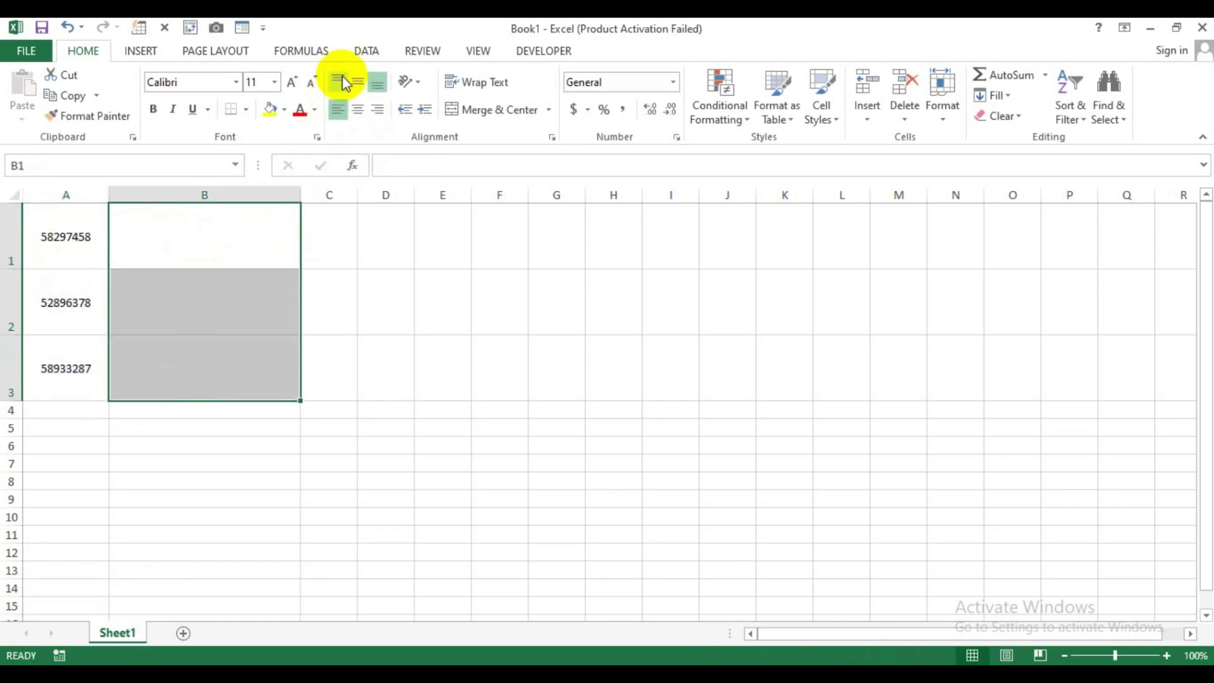
left_click(340, 84)
left_click(412, 328)
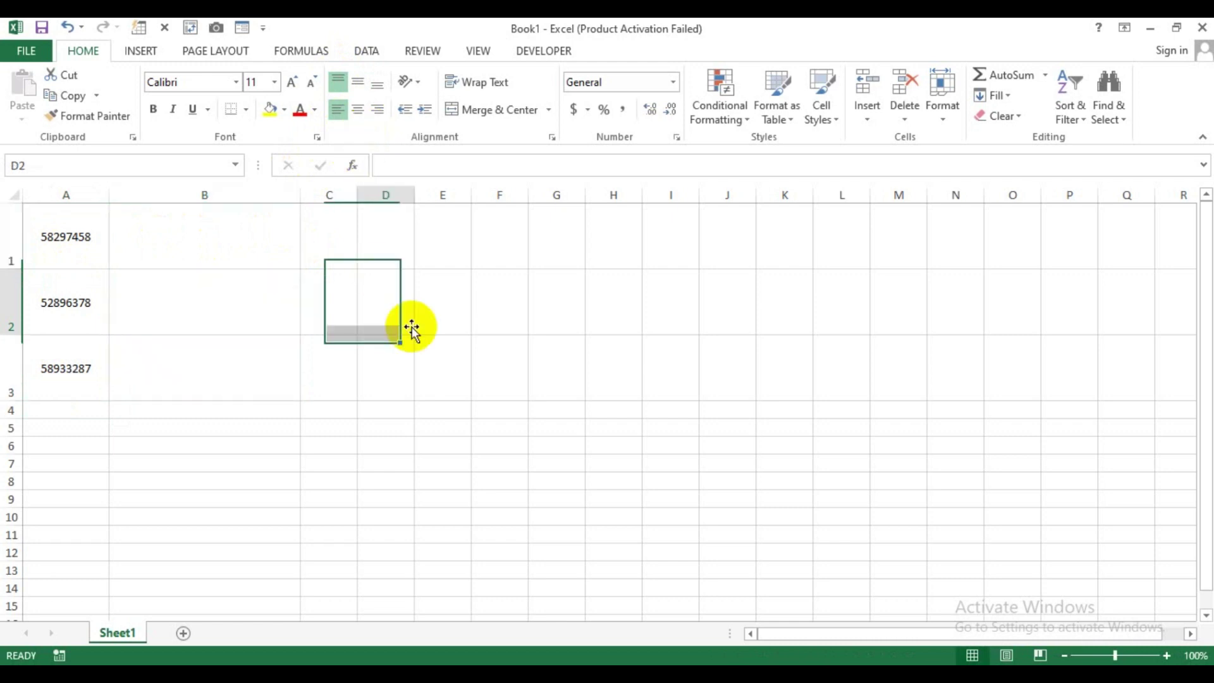
left_click(285, 249)
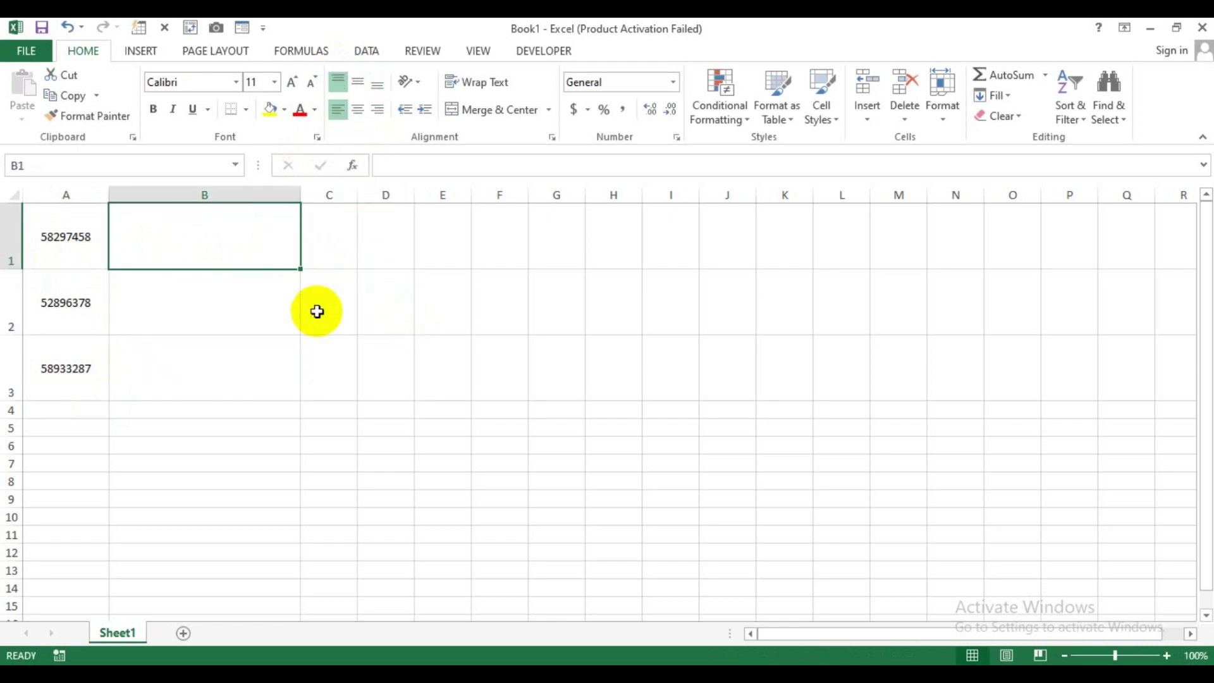
Enter the formula ="("&A1&")" in B1 so it shows (58297458)
type("=")
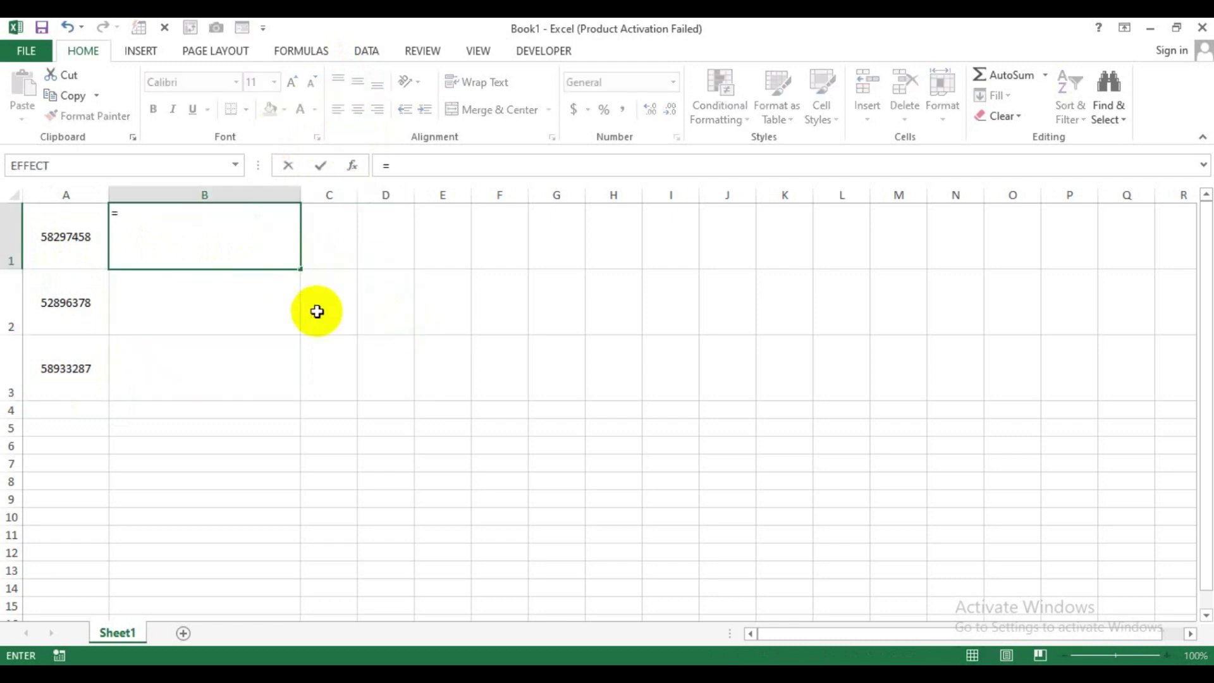
type("\"")
type("(")
type("&")
left_click(68, 237)
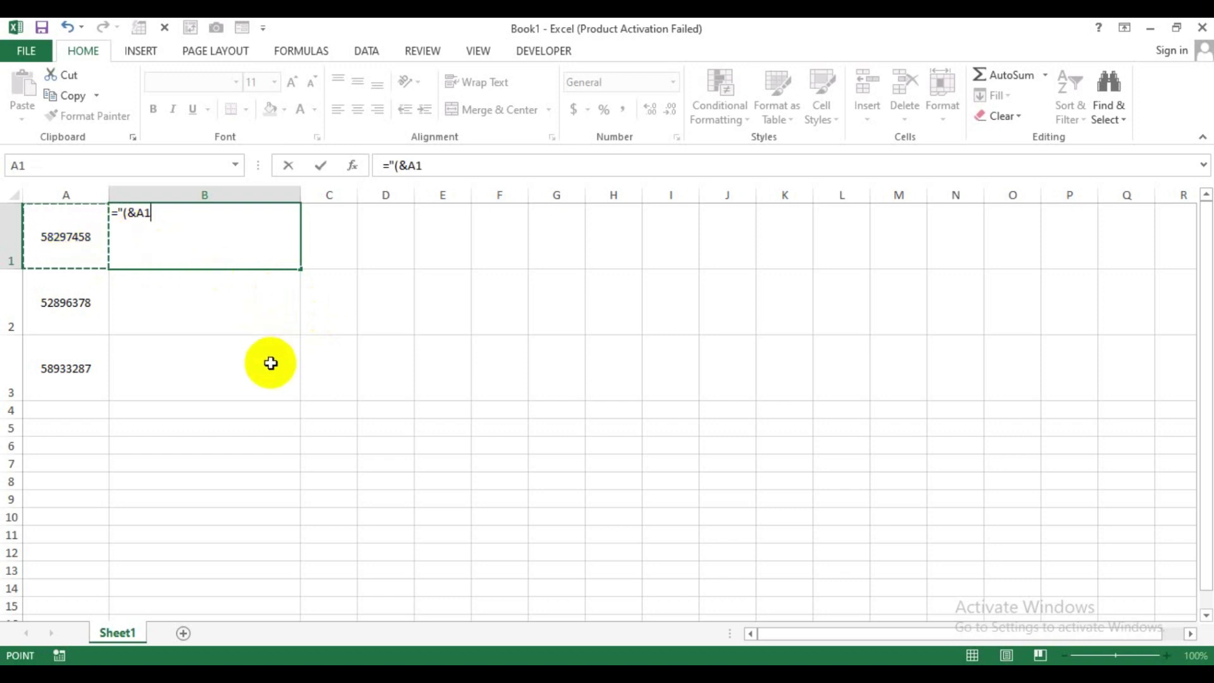
type("&")
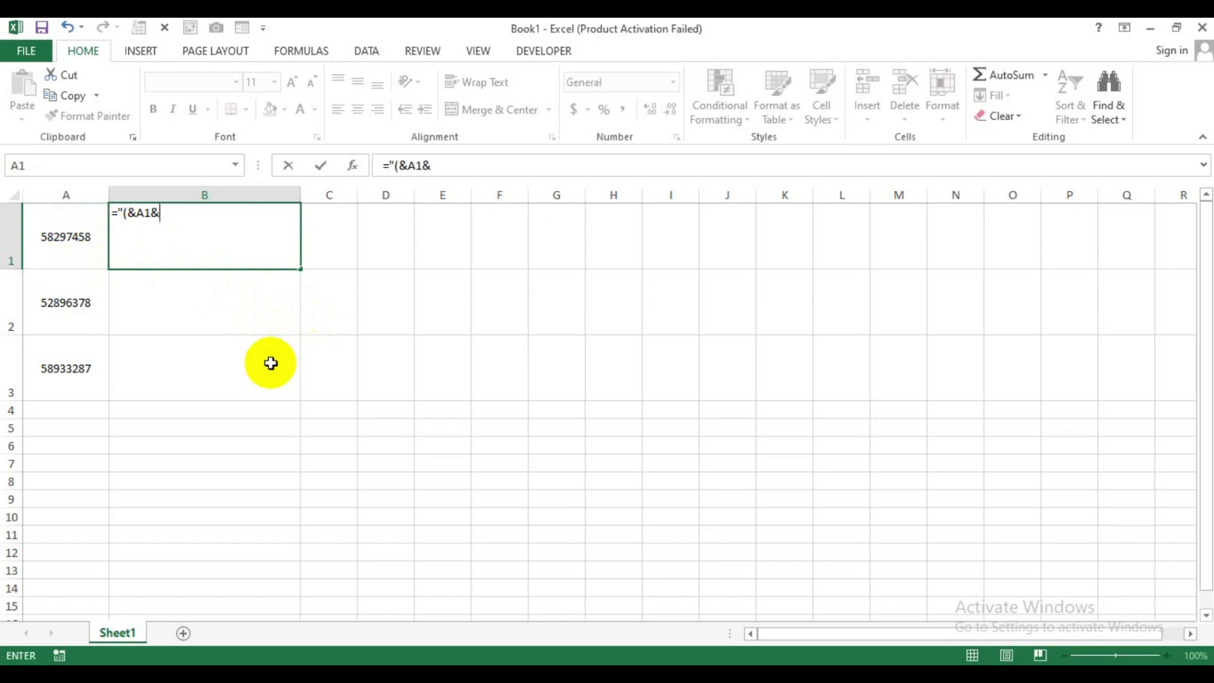
type("\"")
type(")")
type("\"")
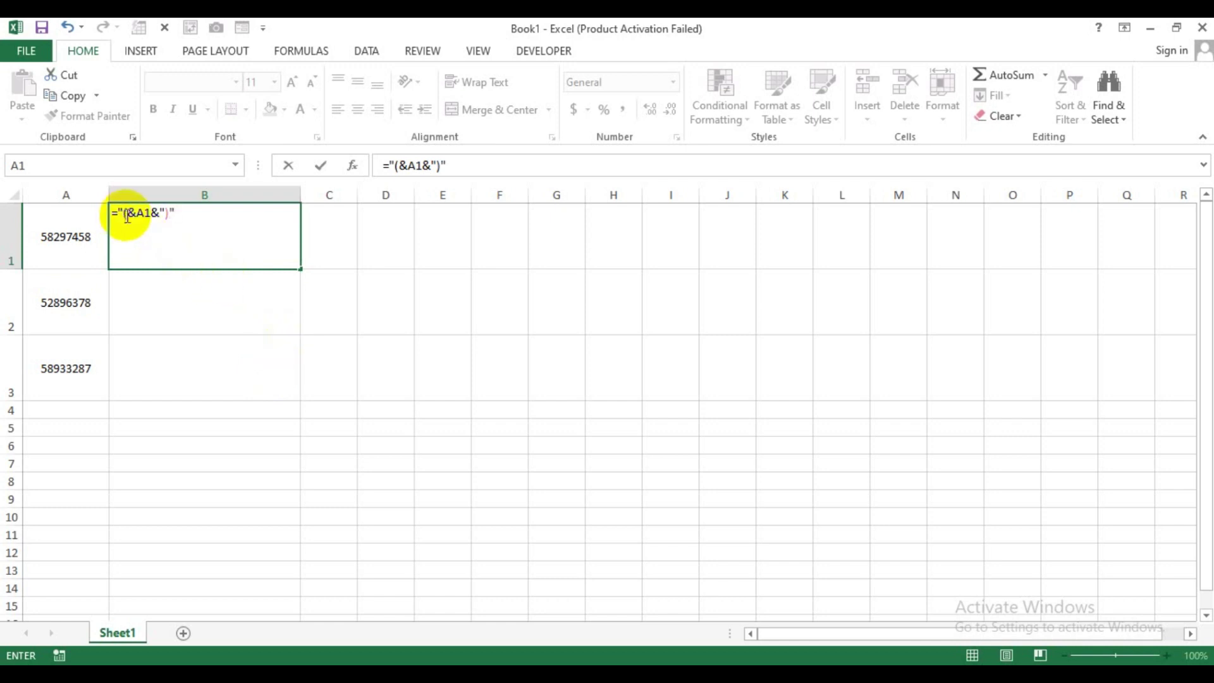
left_click(127, 216)
type("\"")
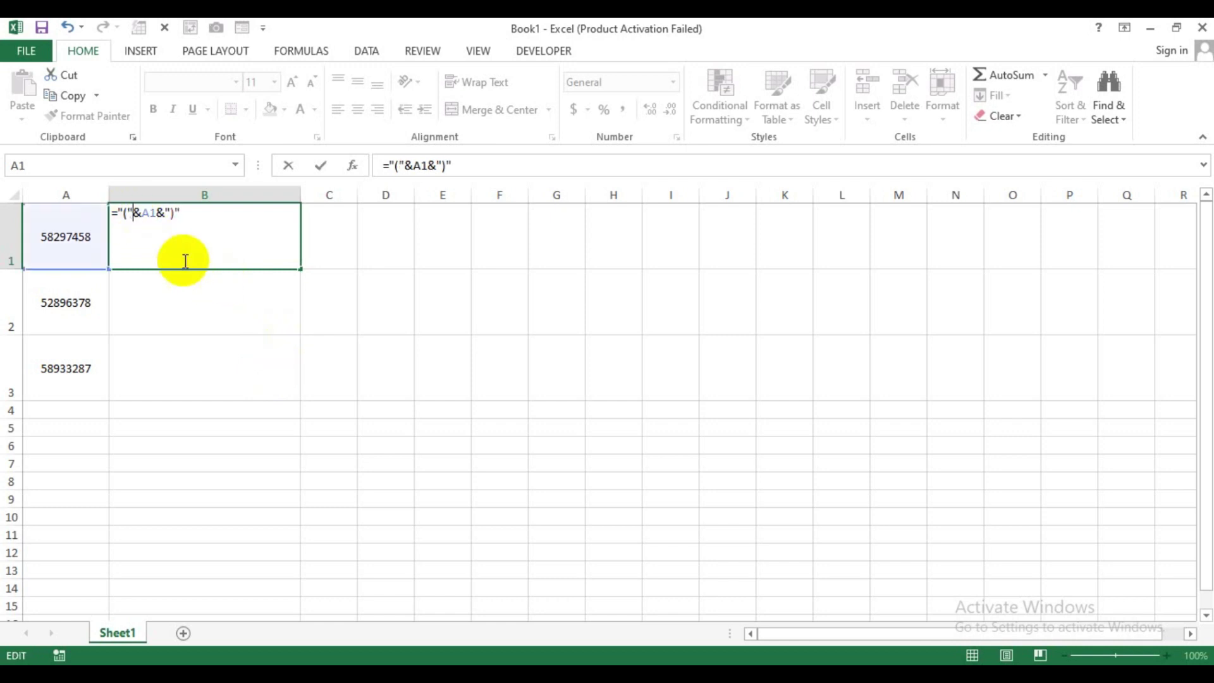
left_click(207, 221)
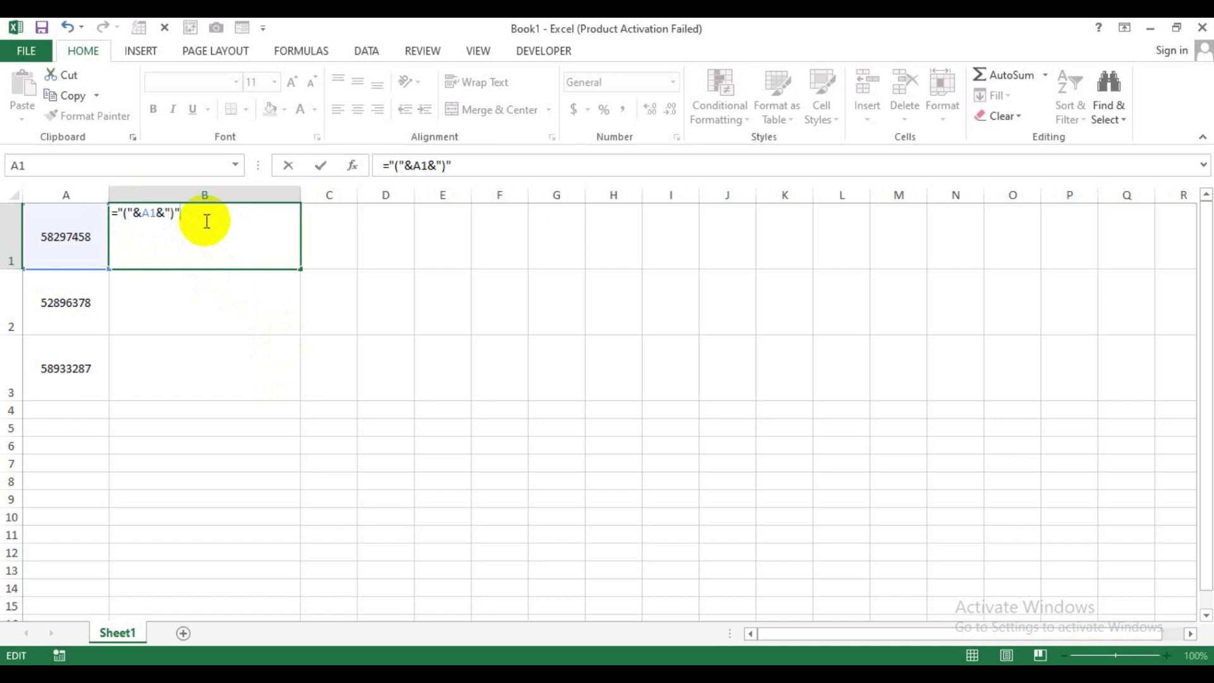
key("Return")
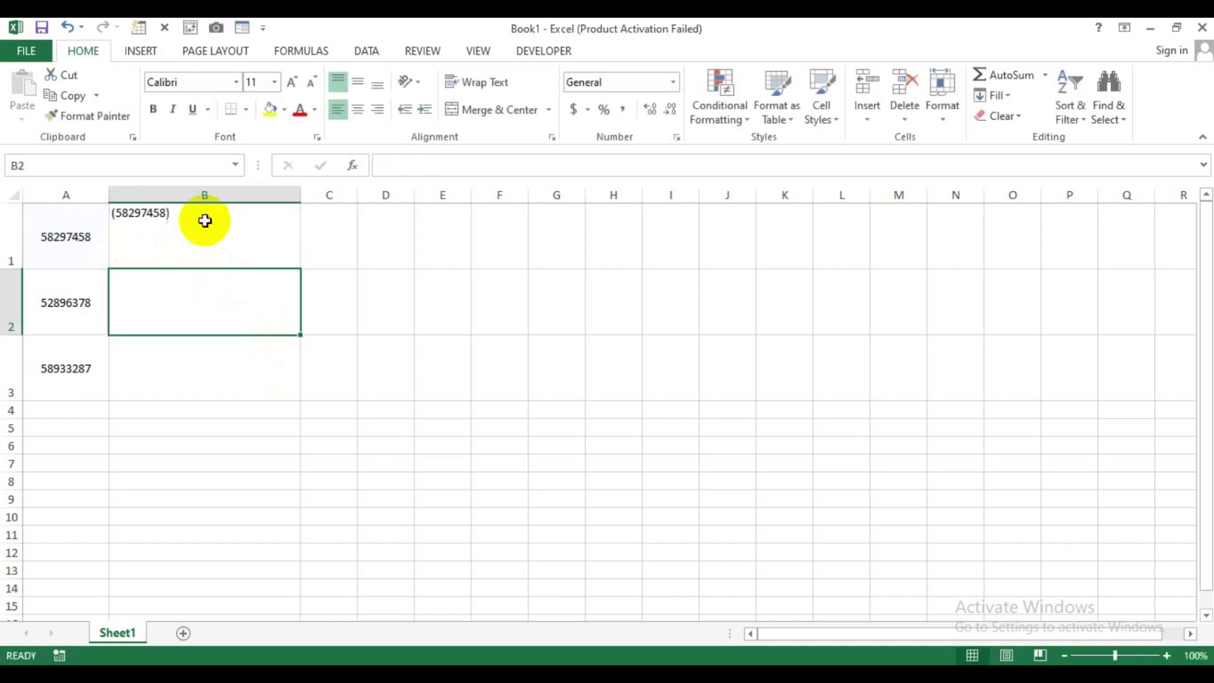
left_click(205, 221)
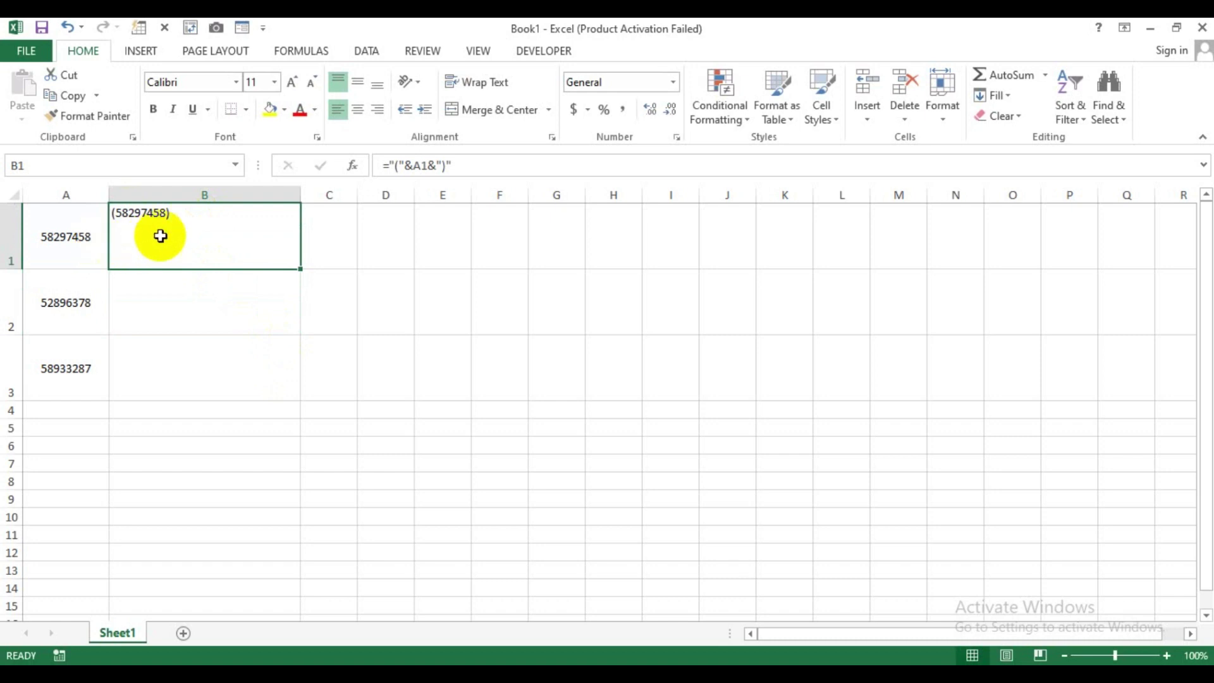
Fill B1's bracket formula down to B3 and set B1:B3 to the IDAHC39M Code font
left_click_drag(298, 268, 279, 391)
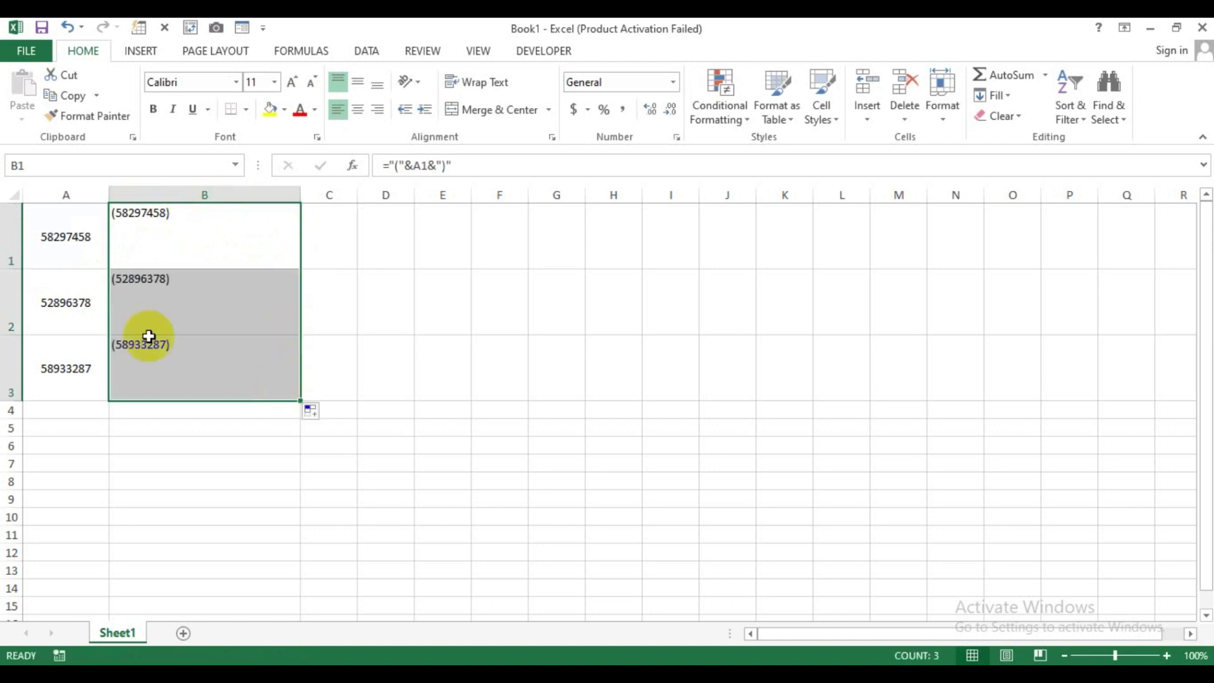
left_click(217, 84)
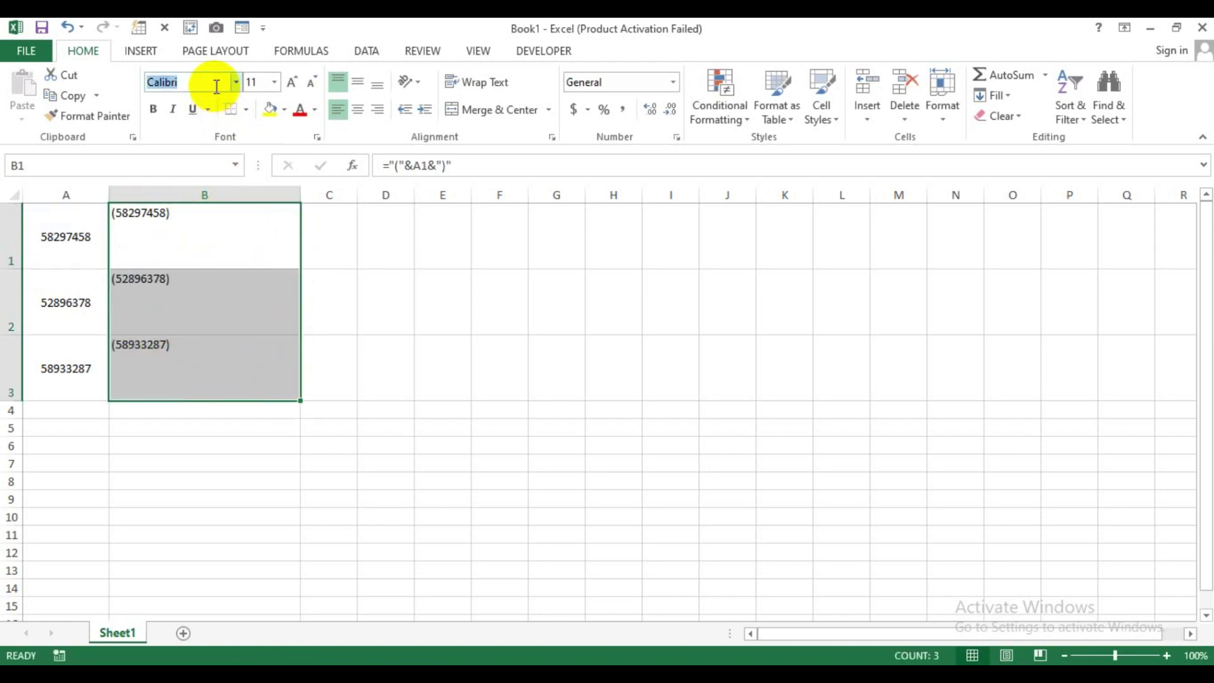
type("IDh")
key("BackSpace")
key("BackSpace")
key("BackSpace")
type("IDAHC39M Code")
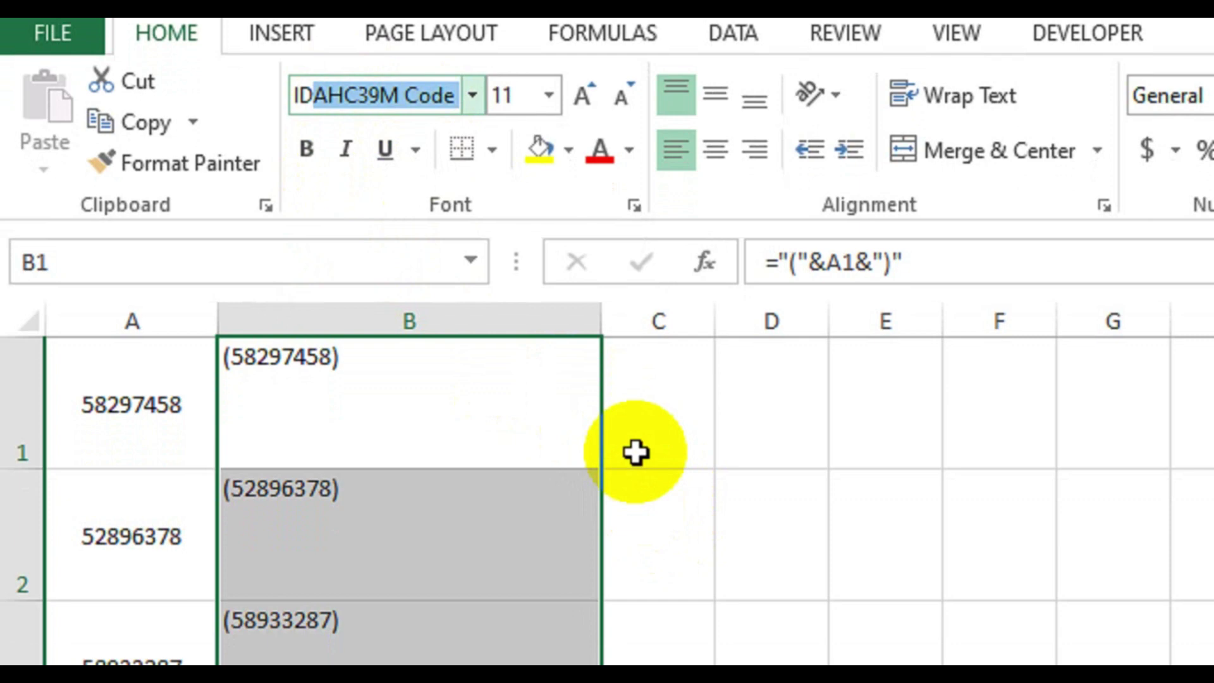
key("Return")
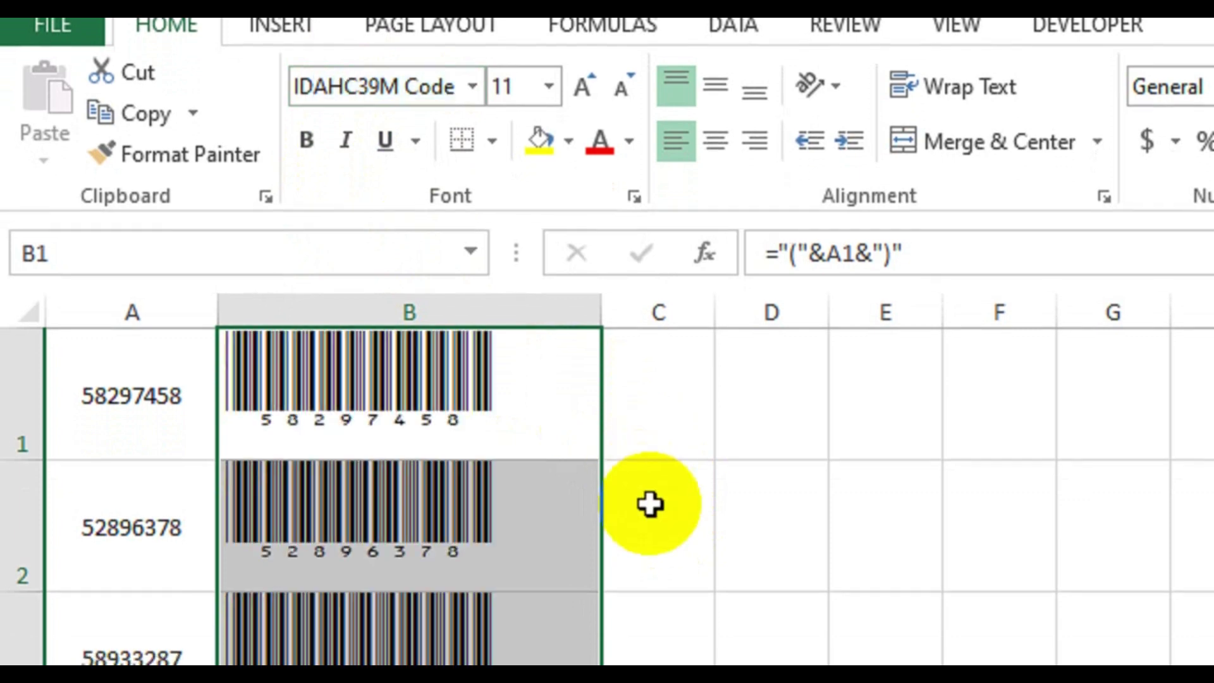
left_click(699, 561)
left_click_drag(388, 239, 369, 491)
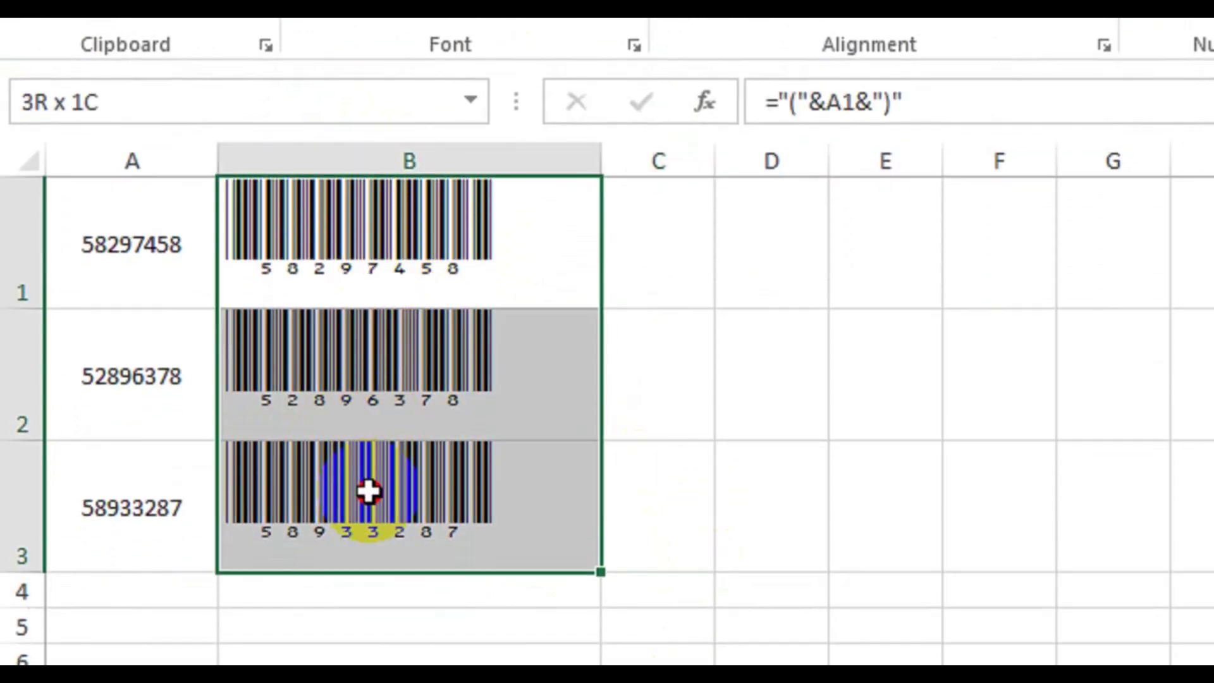
Widen column F to 18.00 and drag rows 1–3 taller
left_click(461, 600)
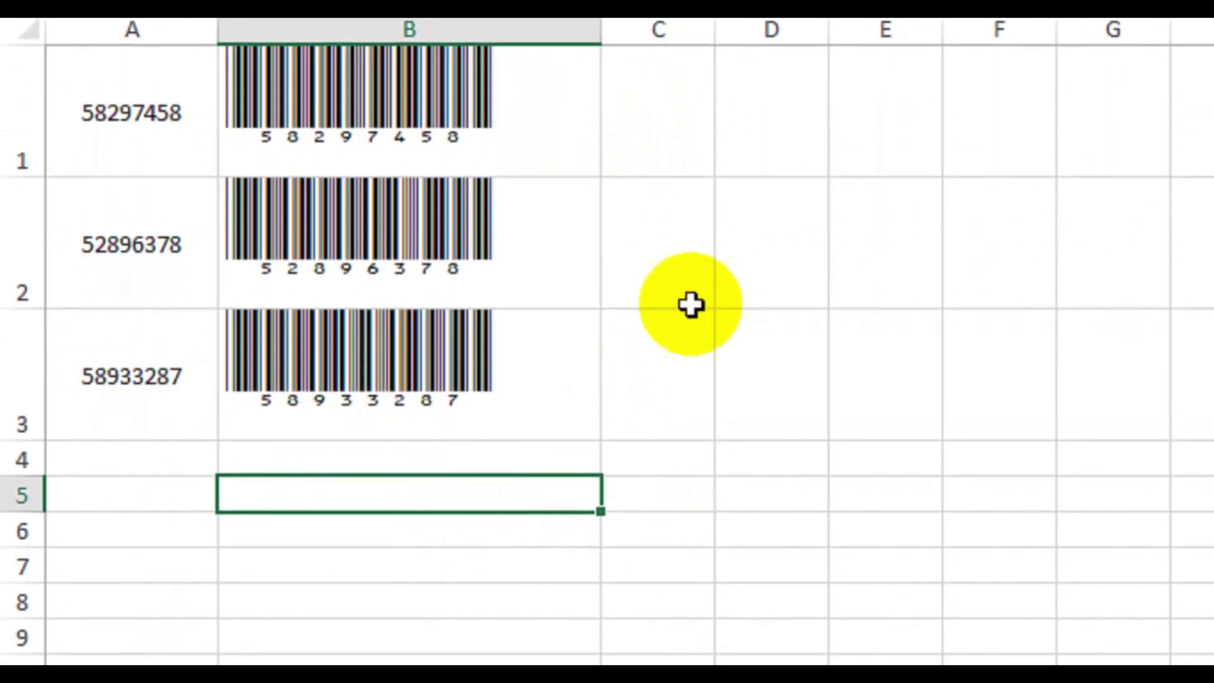
left_click(916, 278)
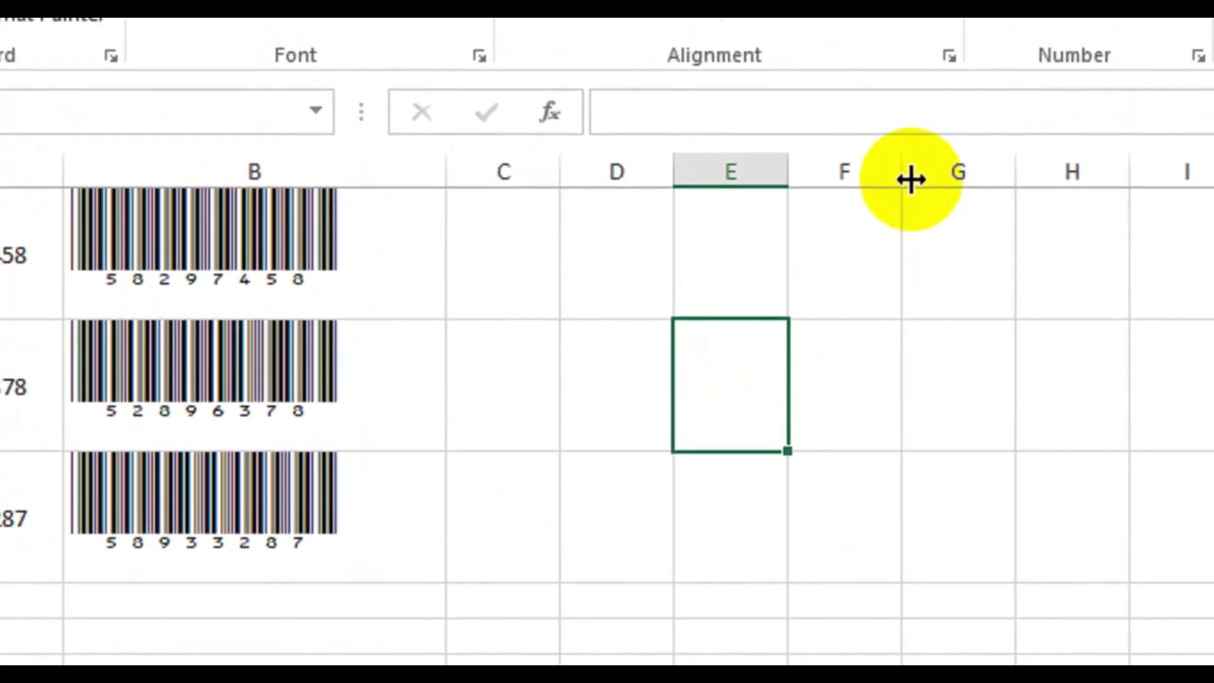
left_click_drag(911, 180, 922, 188)
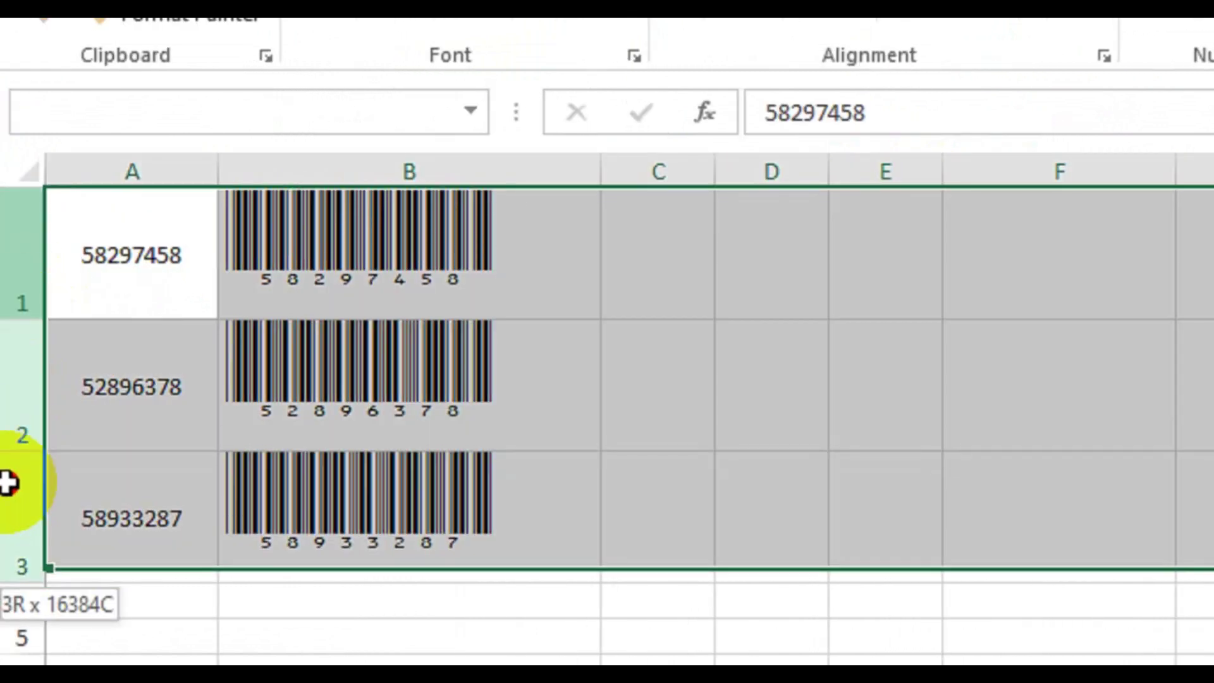
left_click_drag(24, 295, 11, 483)
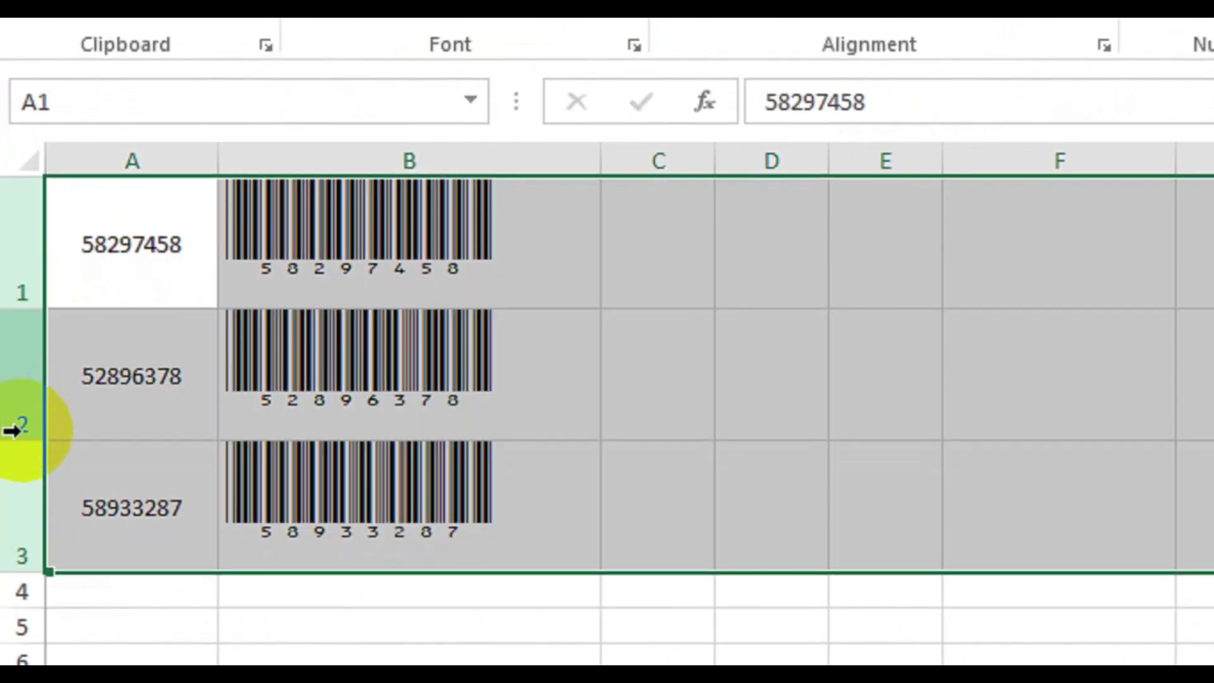
left_click_drag(11, 431, 22, 488)
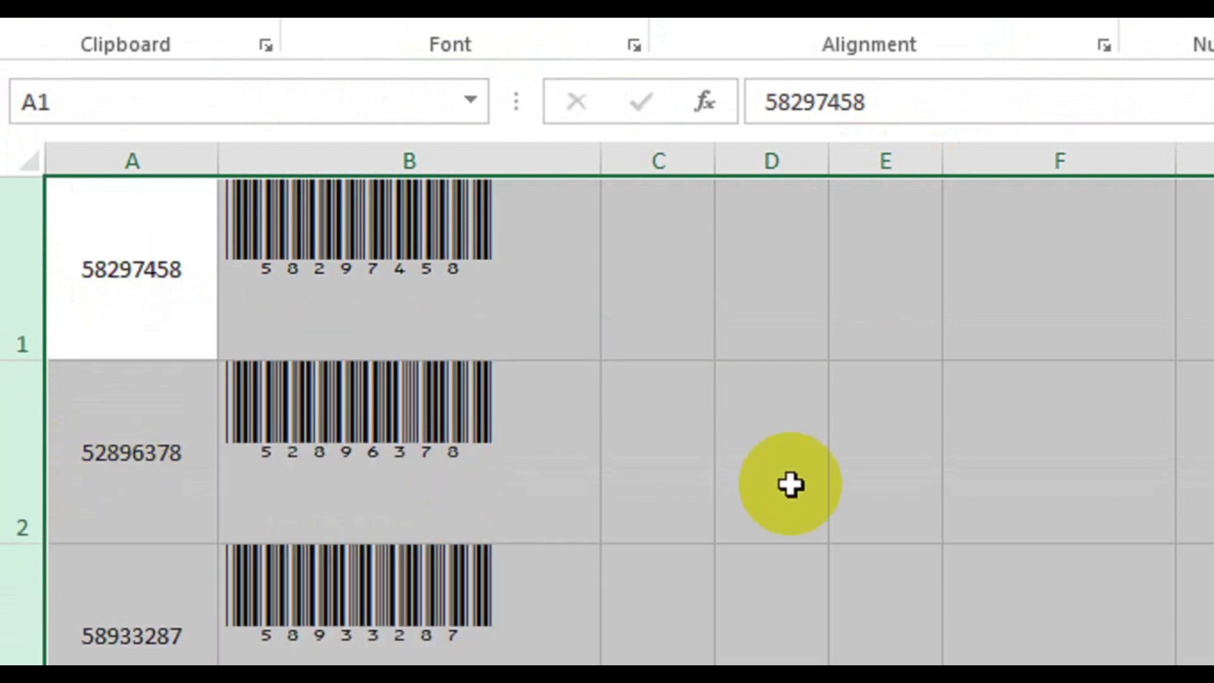
left_click(920, 458)
Widen column E and enter 5825896, 5825966 and 2547885 into E1:E3
left_click_drag(938, 193, 979, 196)
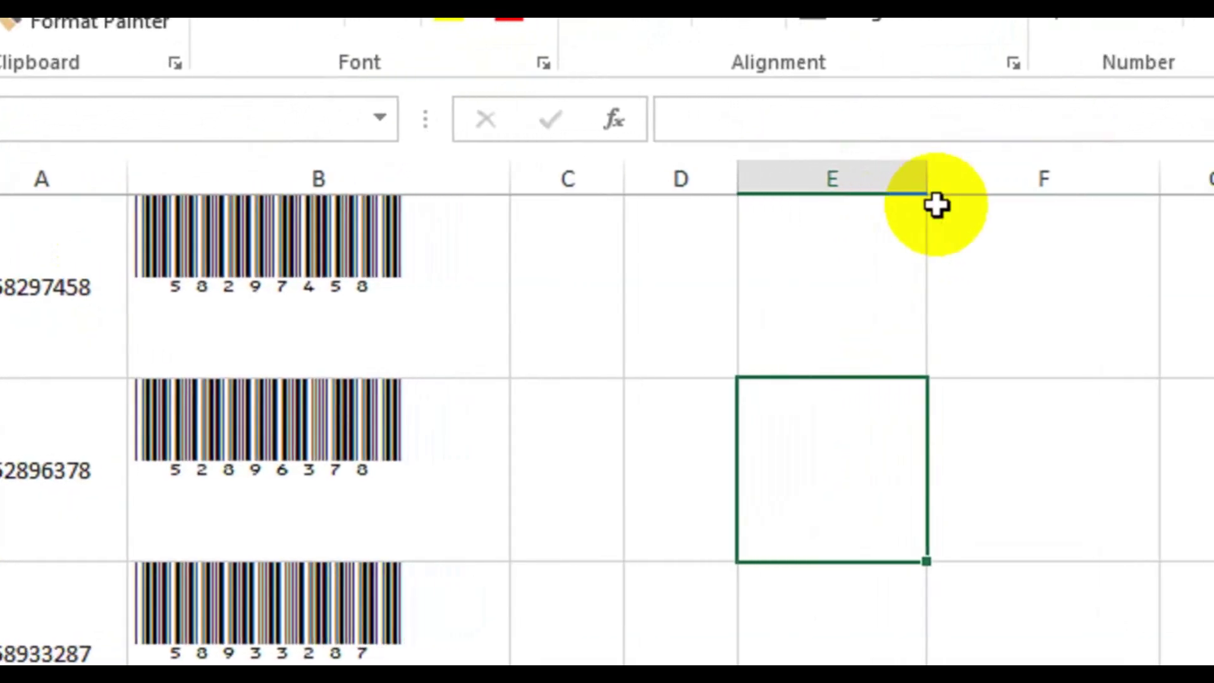
left_click(916, 345)
type("582")
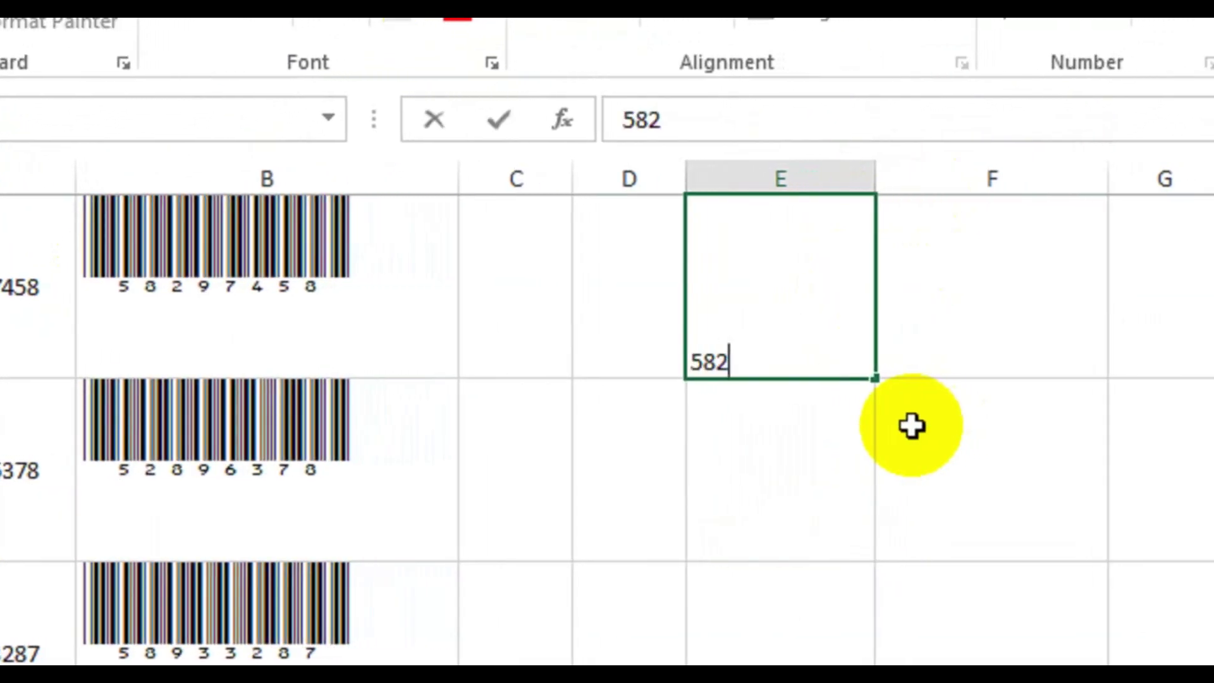
type("5896")
key("Return")
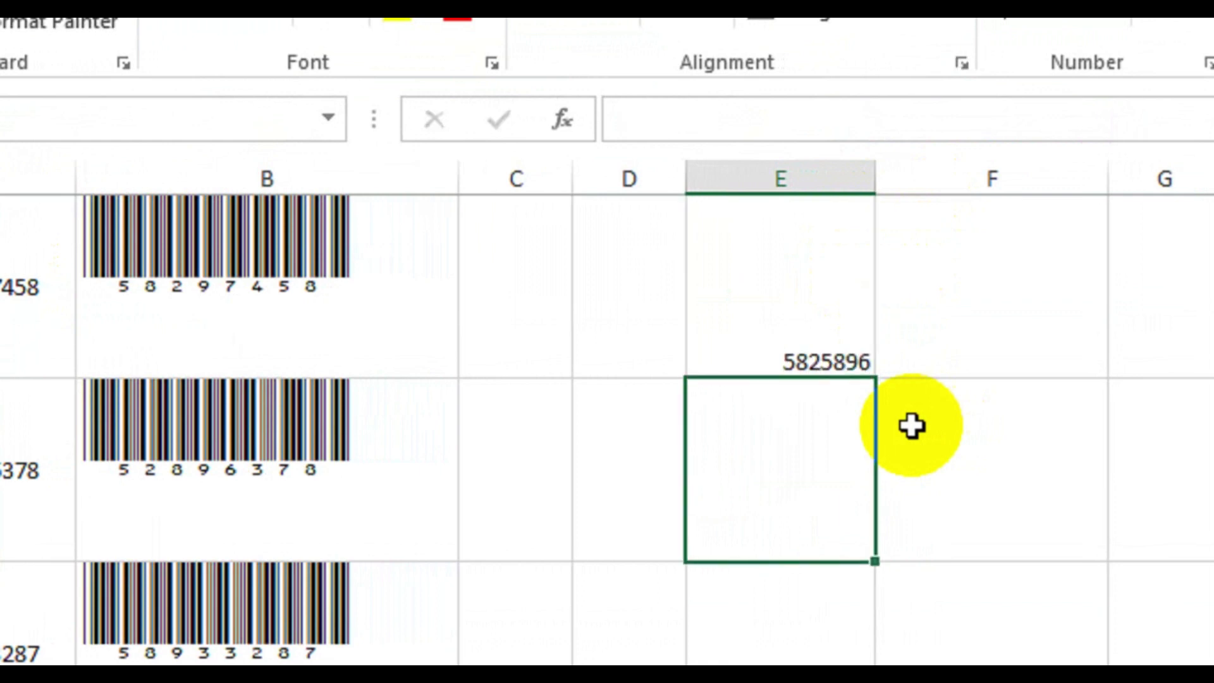
type("5825966")
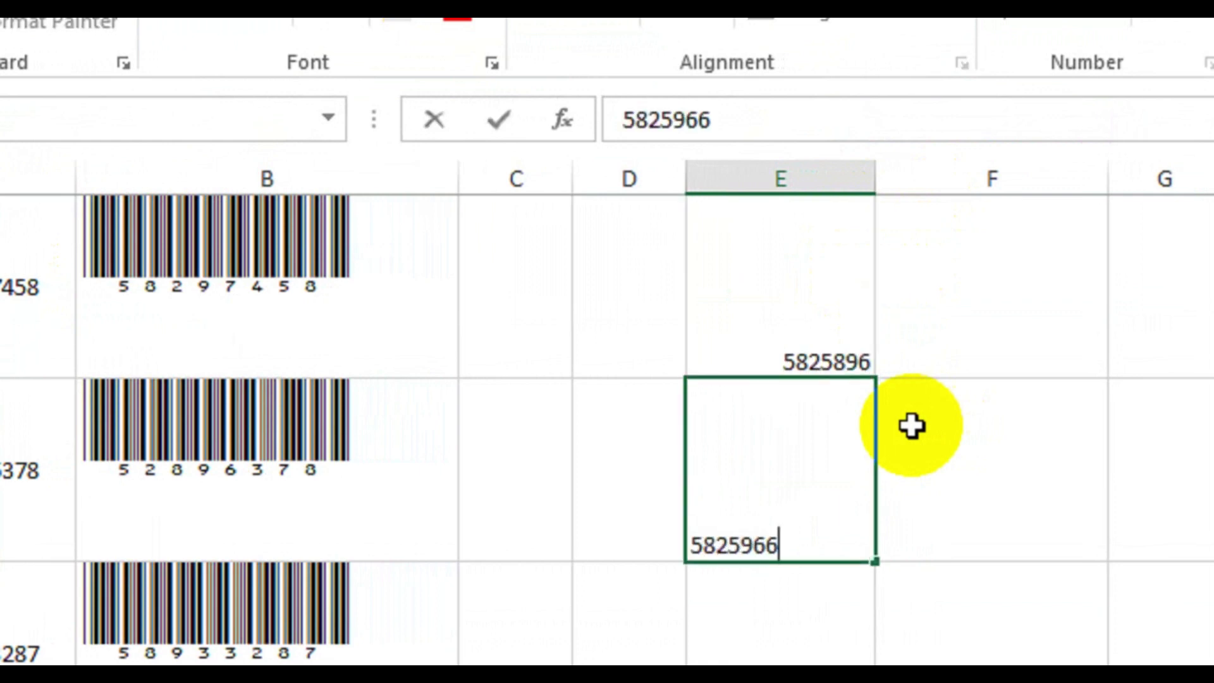
key("Return")
type("2547885")
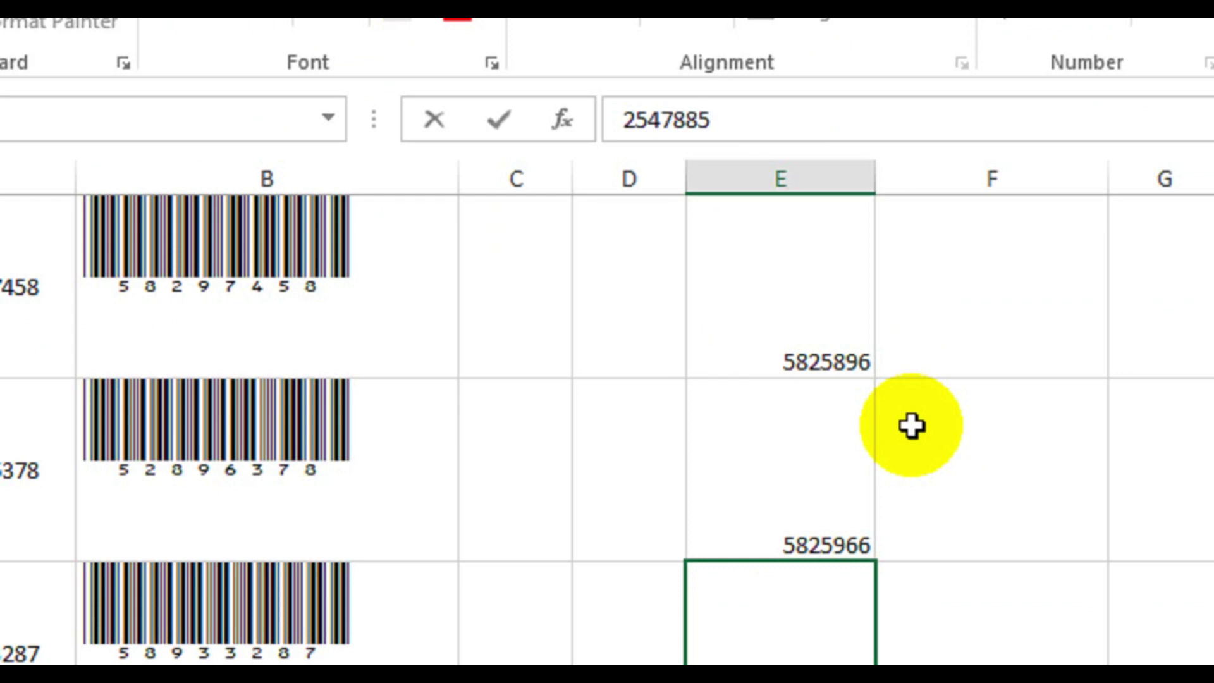
key("Return")
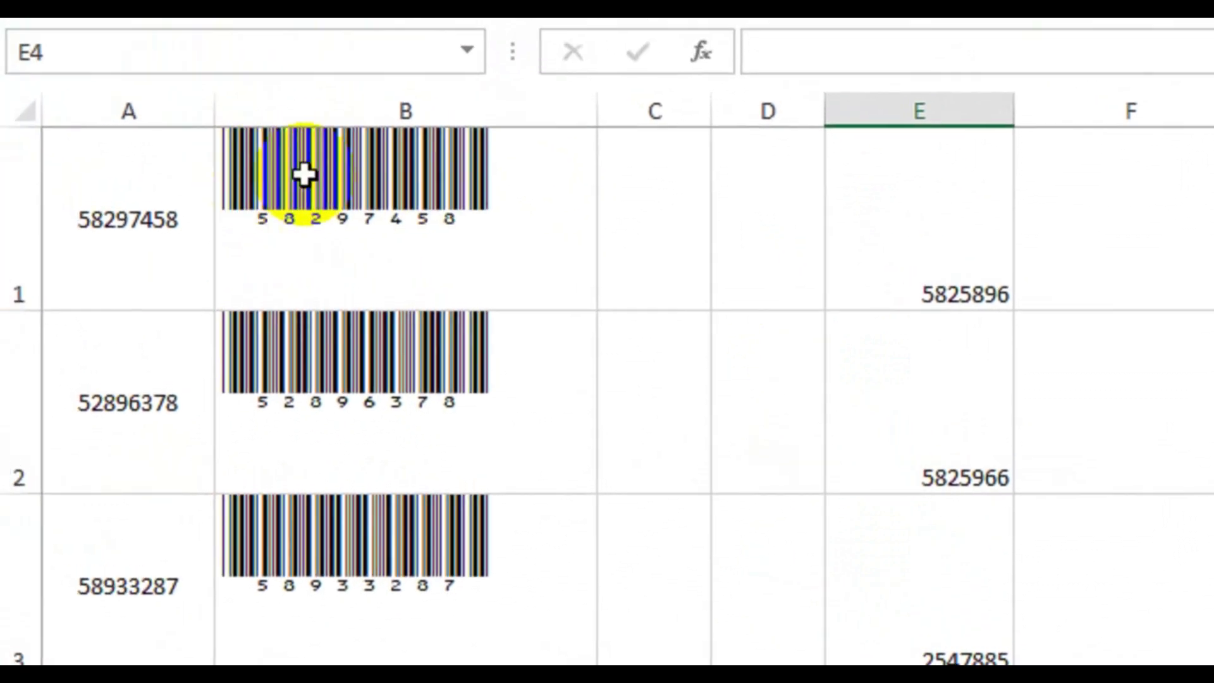
Centre the E1:E3 values both vertically and horizontally
left_click(951, 273)
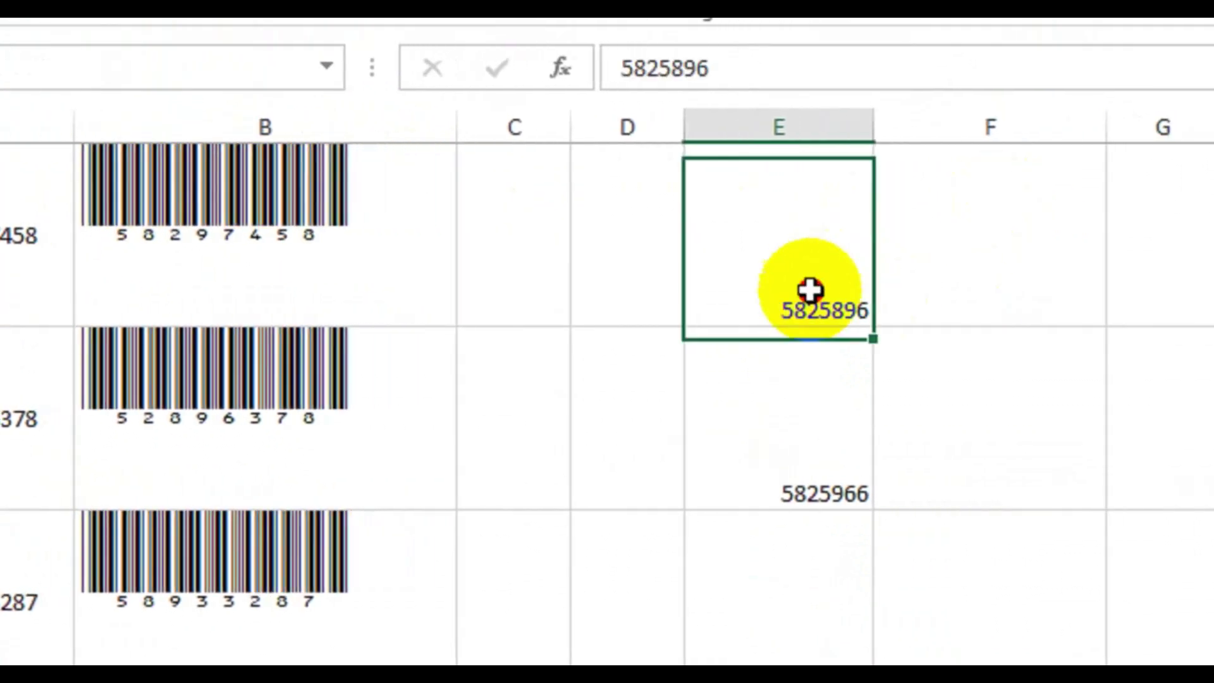
left_click_drag(810, 290, 792, 643)
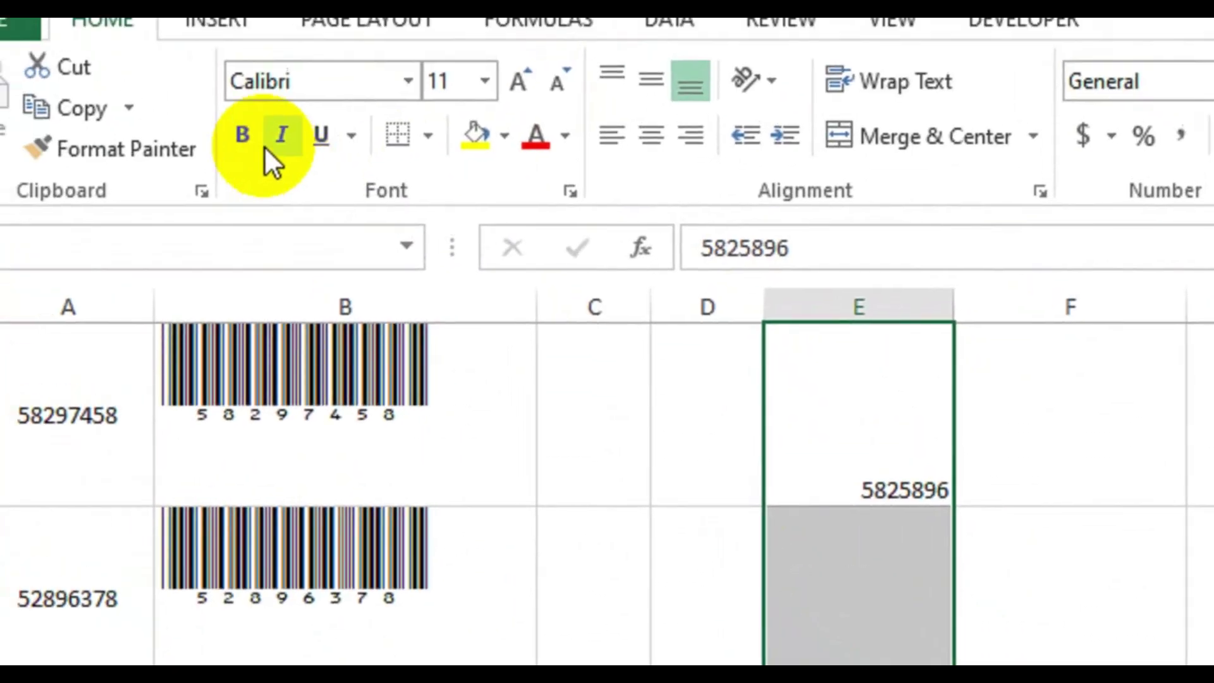
left_click(653, 182)
left_click(663, 140)
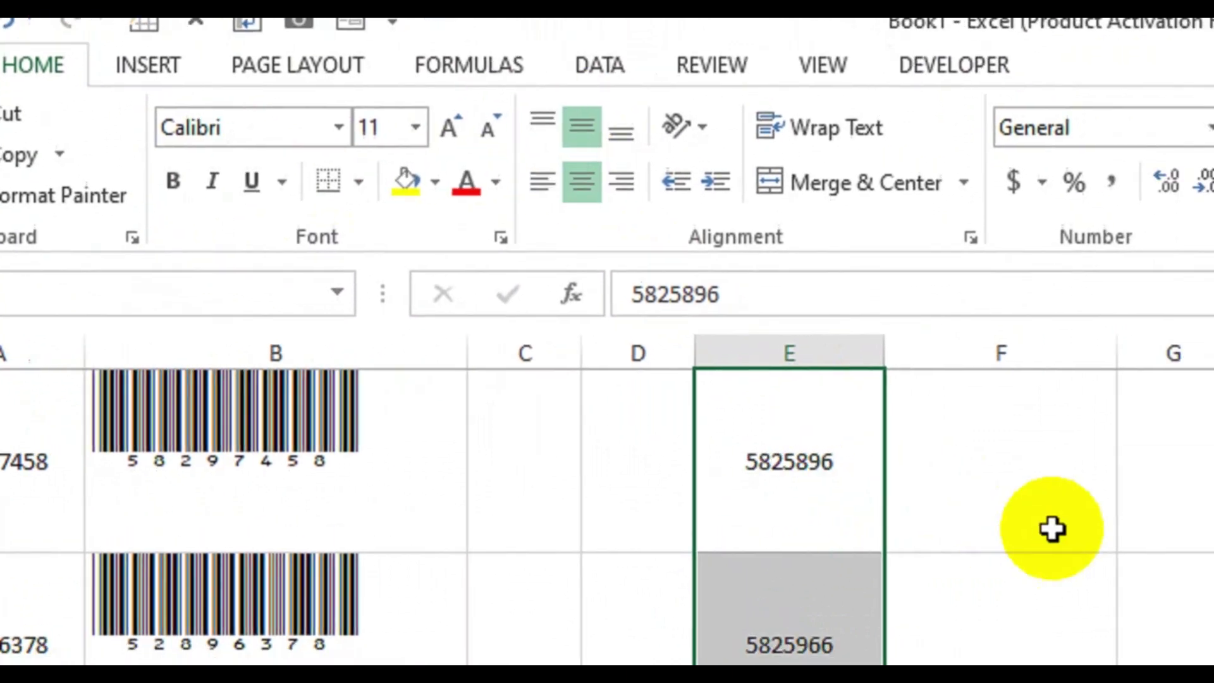
left_click(1052, 529)
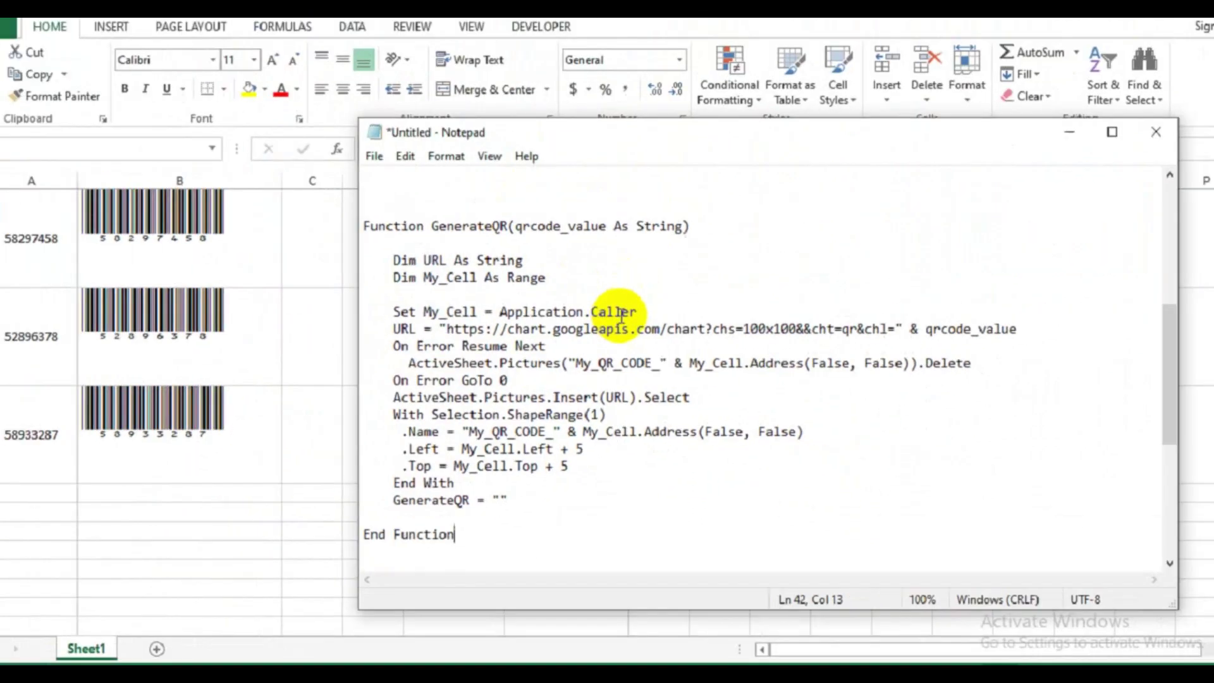
Select the GenerateQR function code in Notepad through End Function
key("alt")
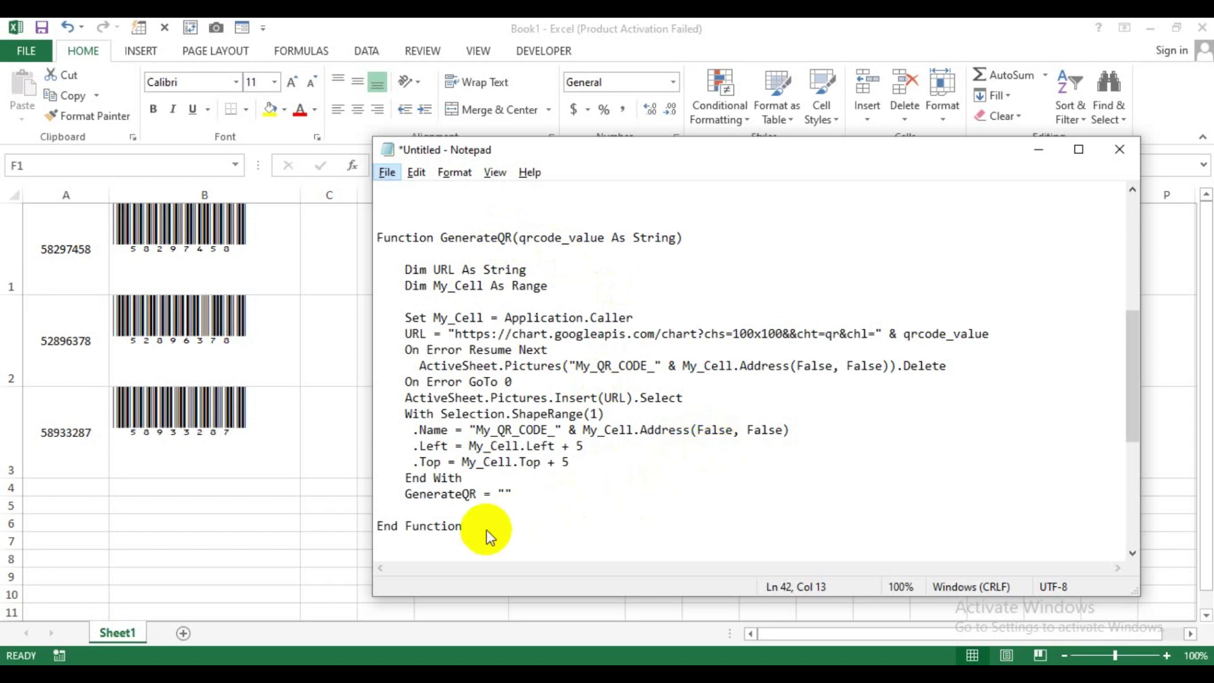
left_click_drag(463, 529, 378, 238)
key("ctrl+c")
Paste the GenerateQR function into a new Module1 in the VBA editor, then close the editor
left_click(1039, 149)
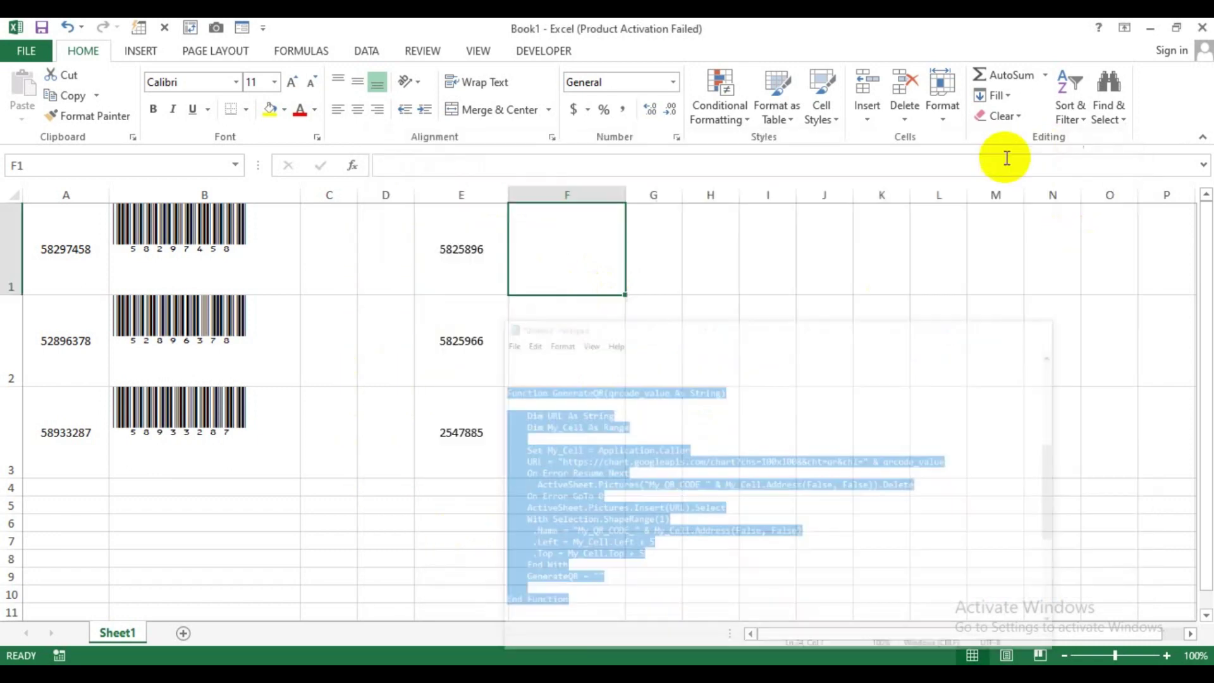
left_click(533, 53)
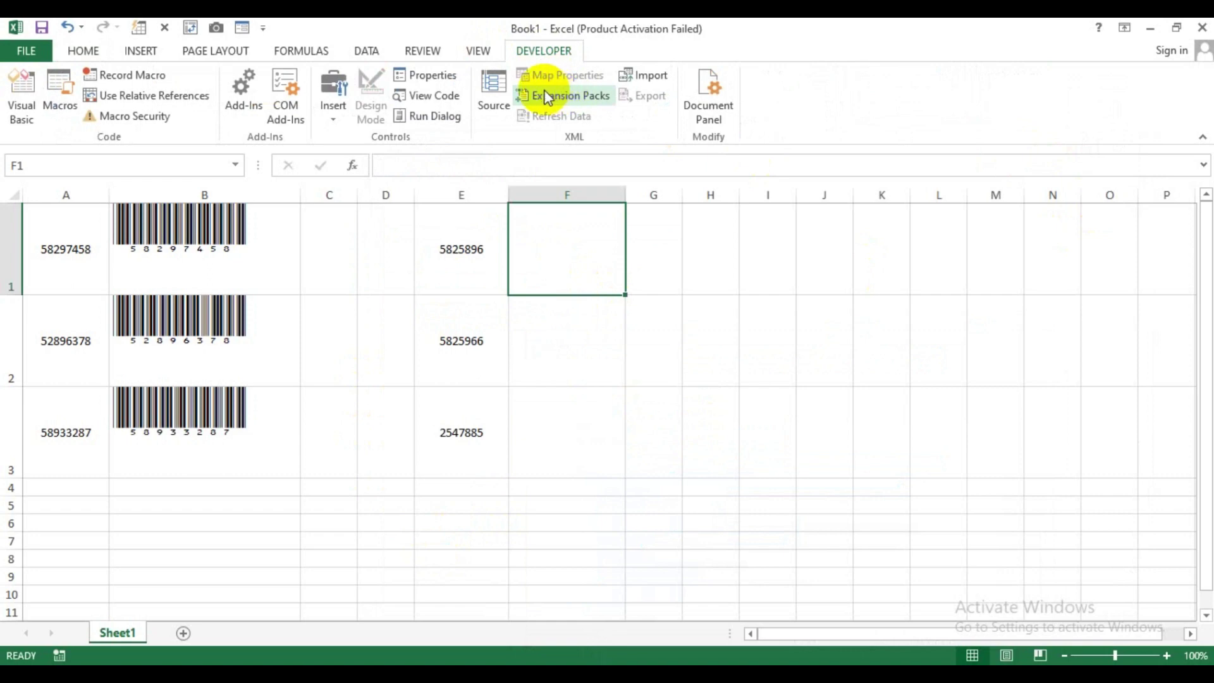
left_click(34, 120)
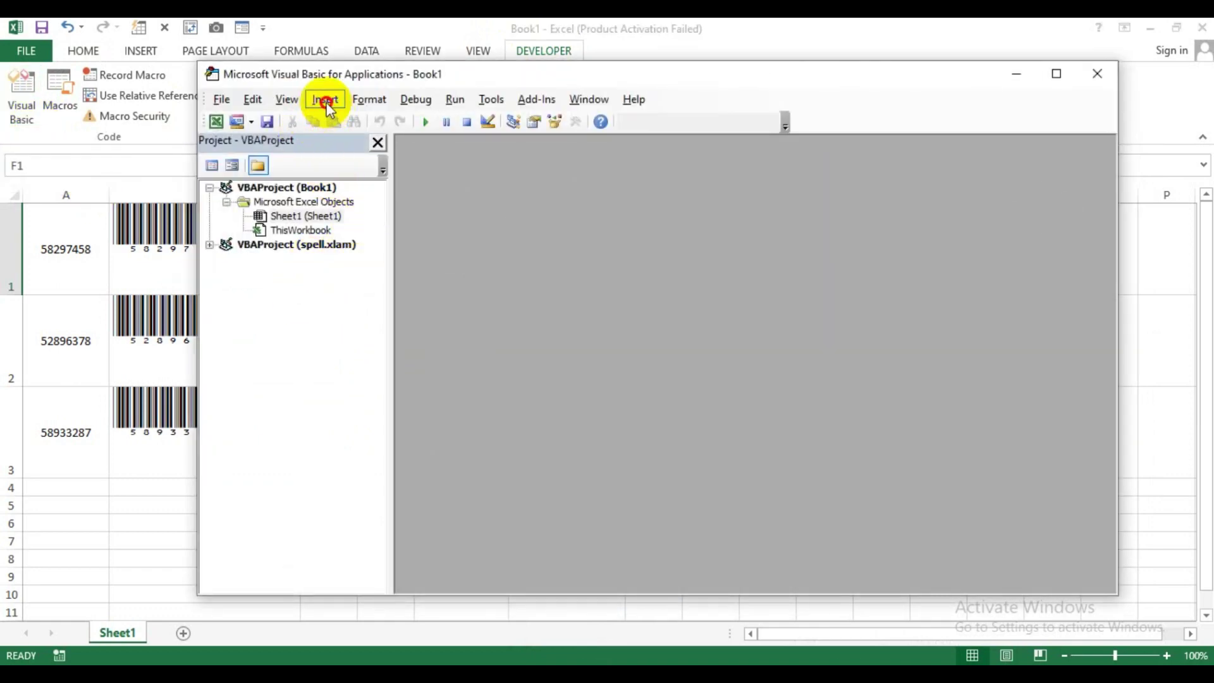
left_click(326, 101)
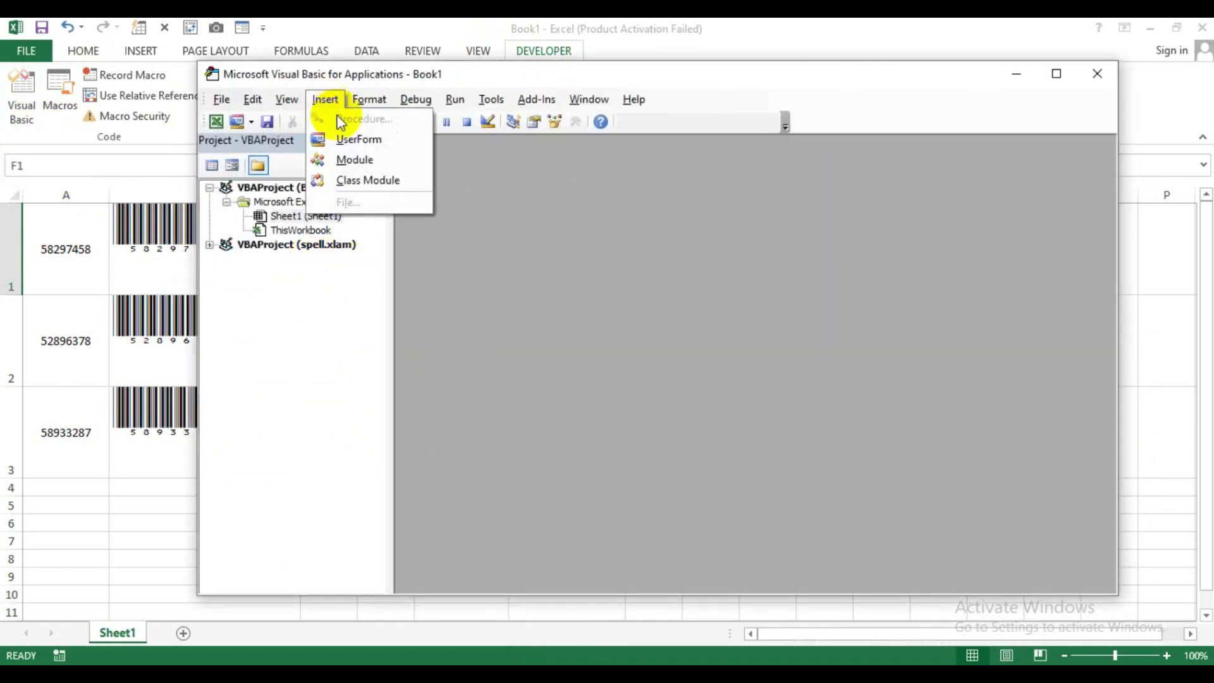
left_click(384, 158)
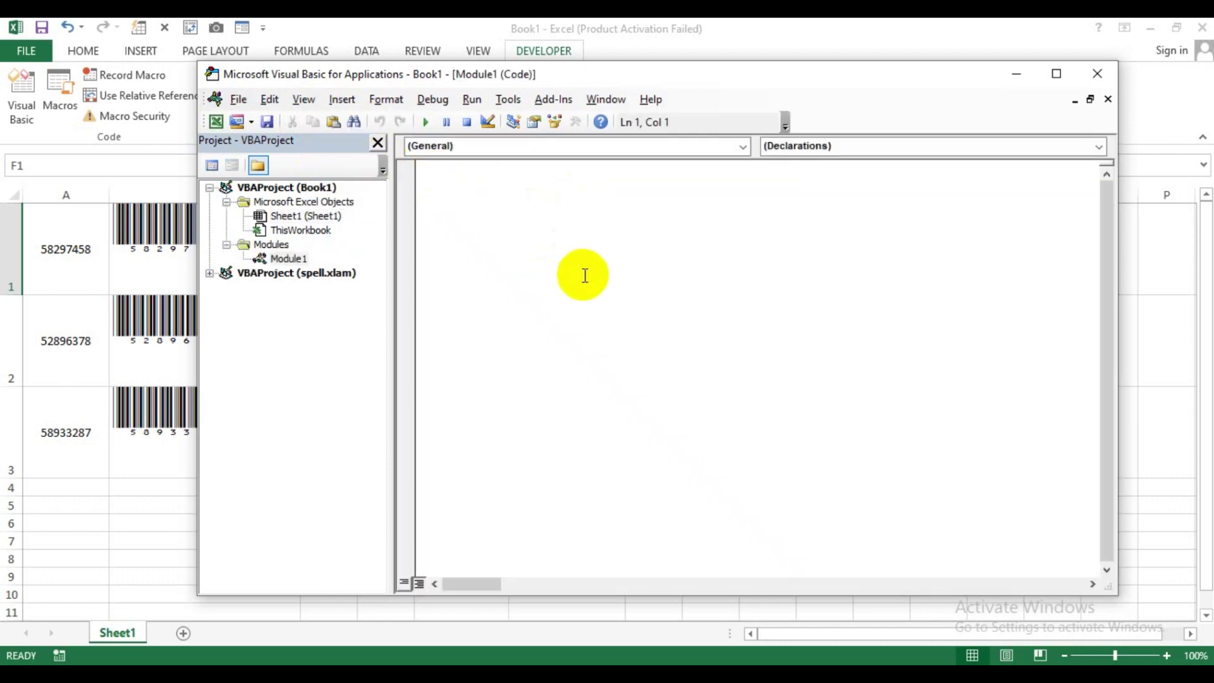
key("ctrl+v")
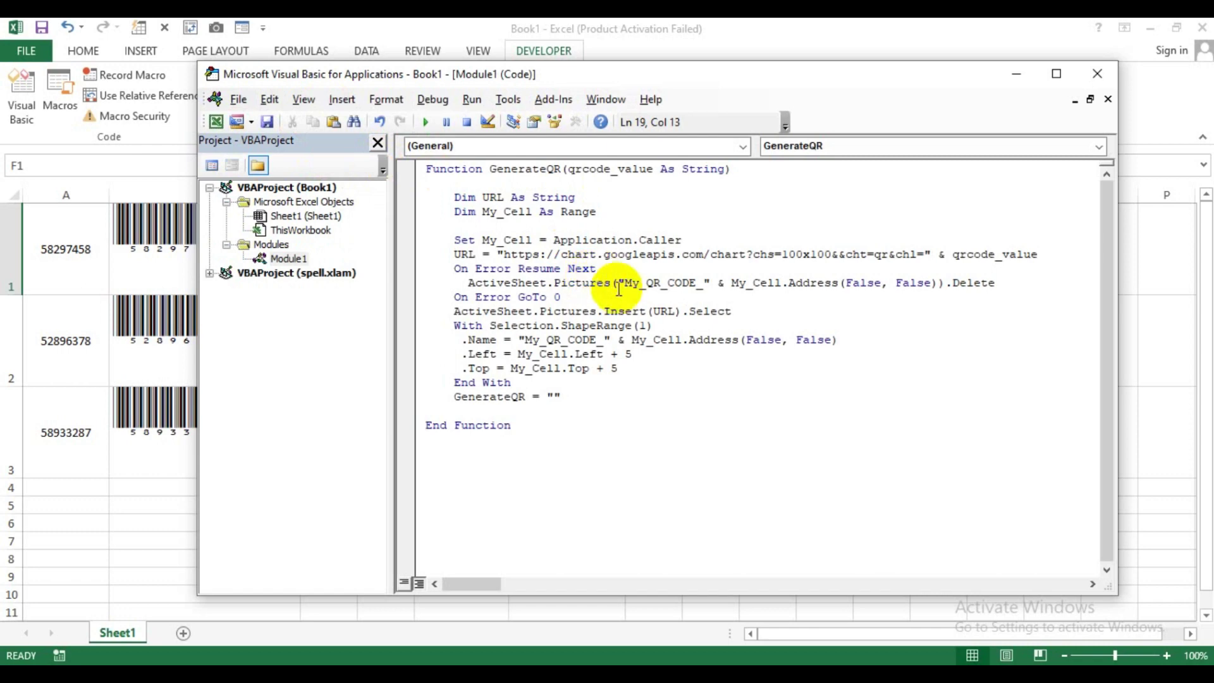
left_click(1097, 75)
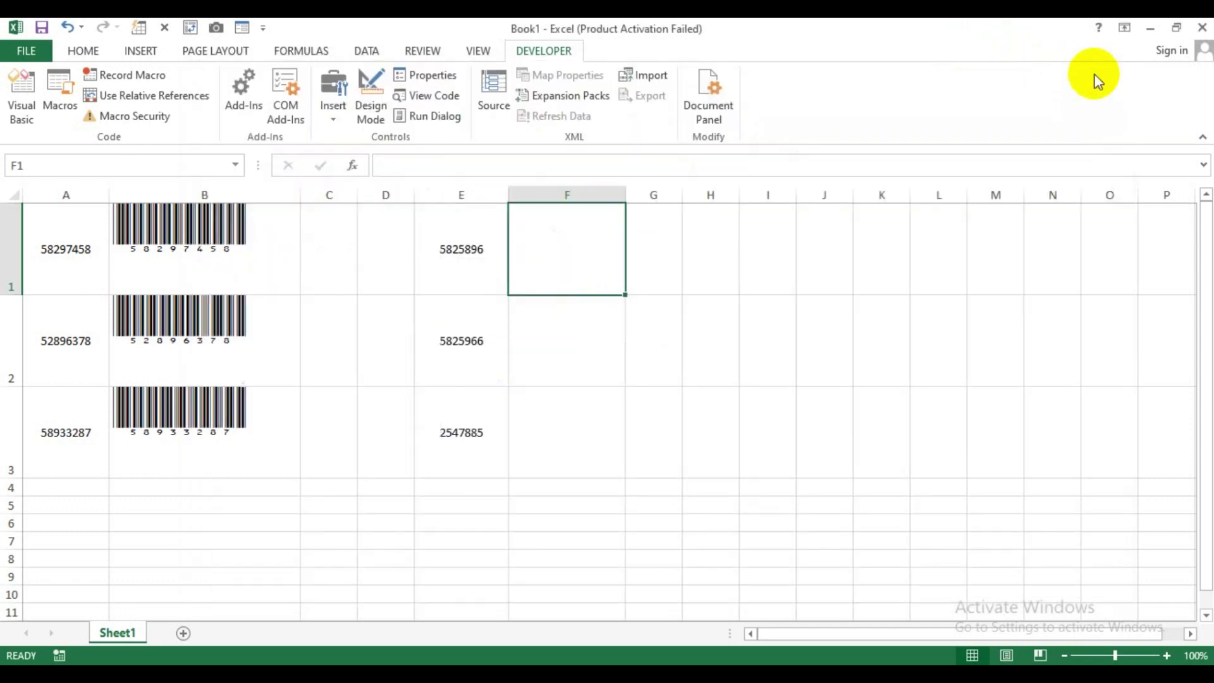
Enter =GenerateQR(E1) in F1 to produce the QR code image for 5825896
left_click(686, 389)
left_click(592, 255)
type("=")
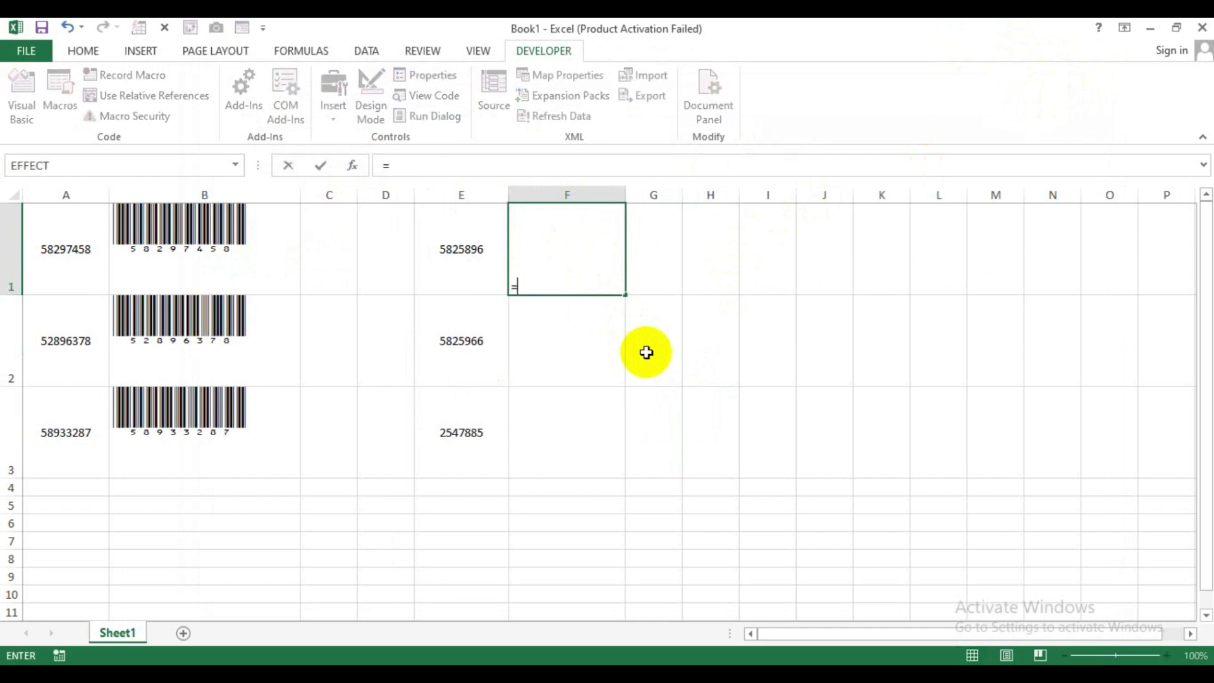
type("gen")
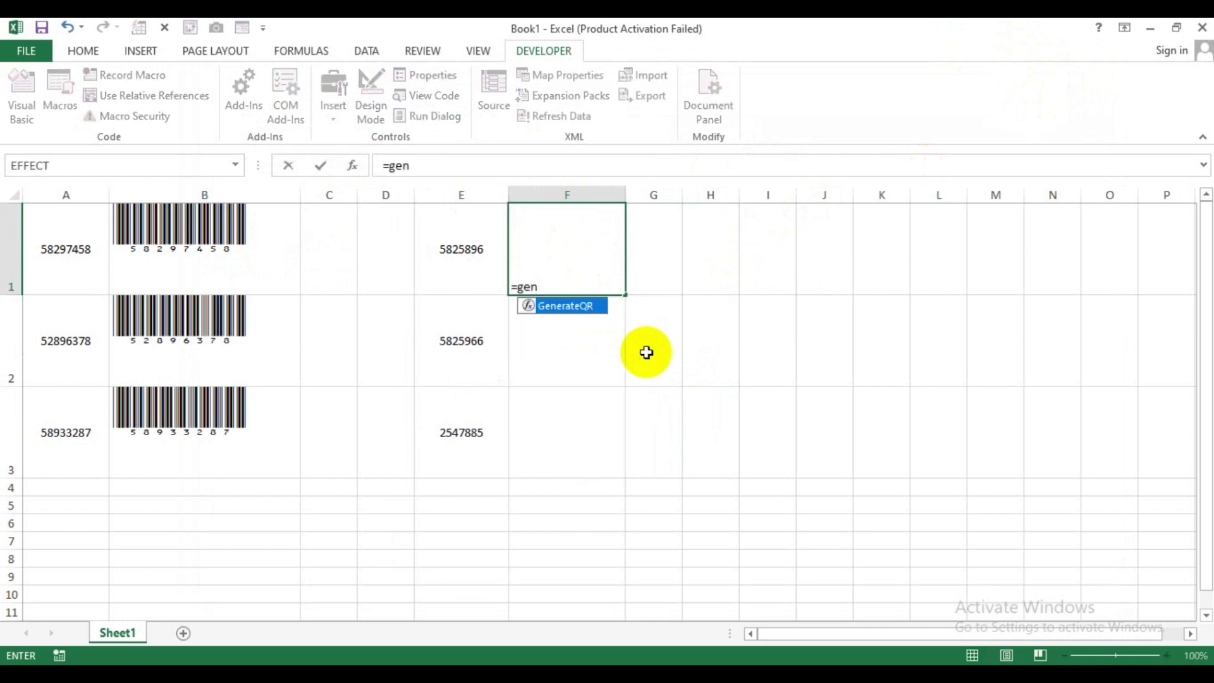
key("Tab")
left_click(446, 262)
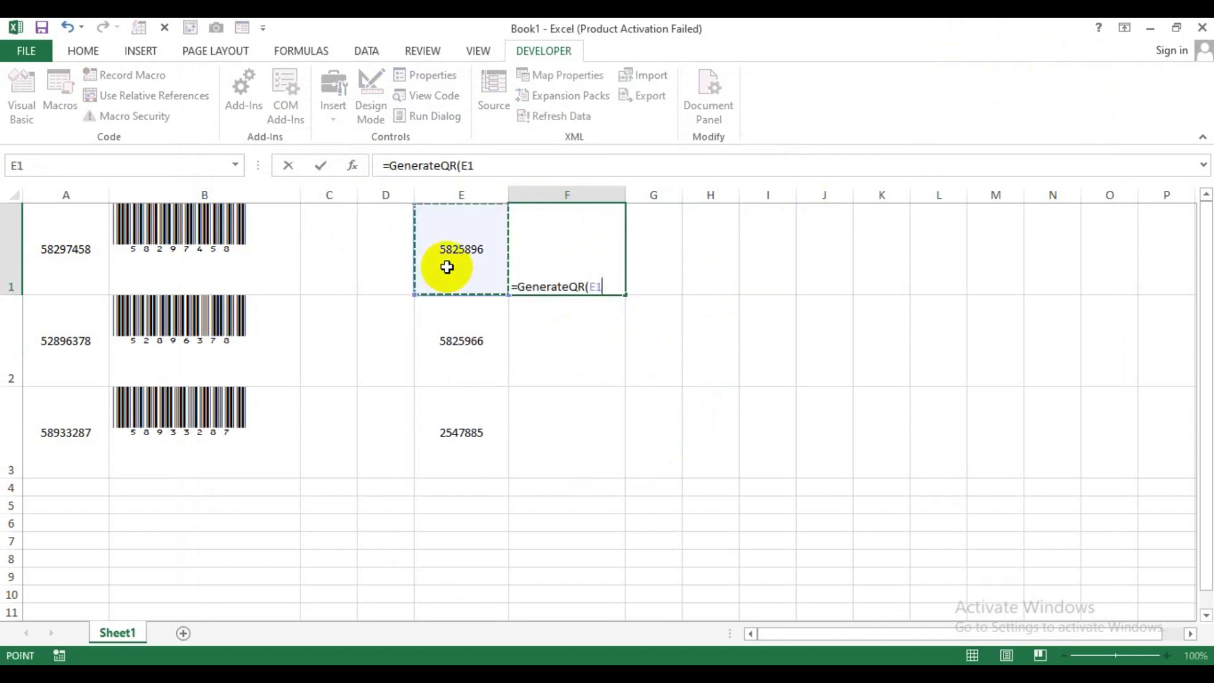
type(")")
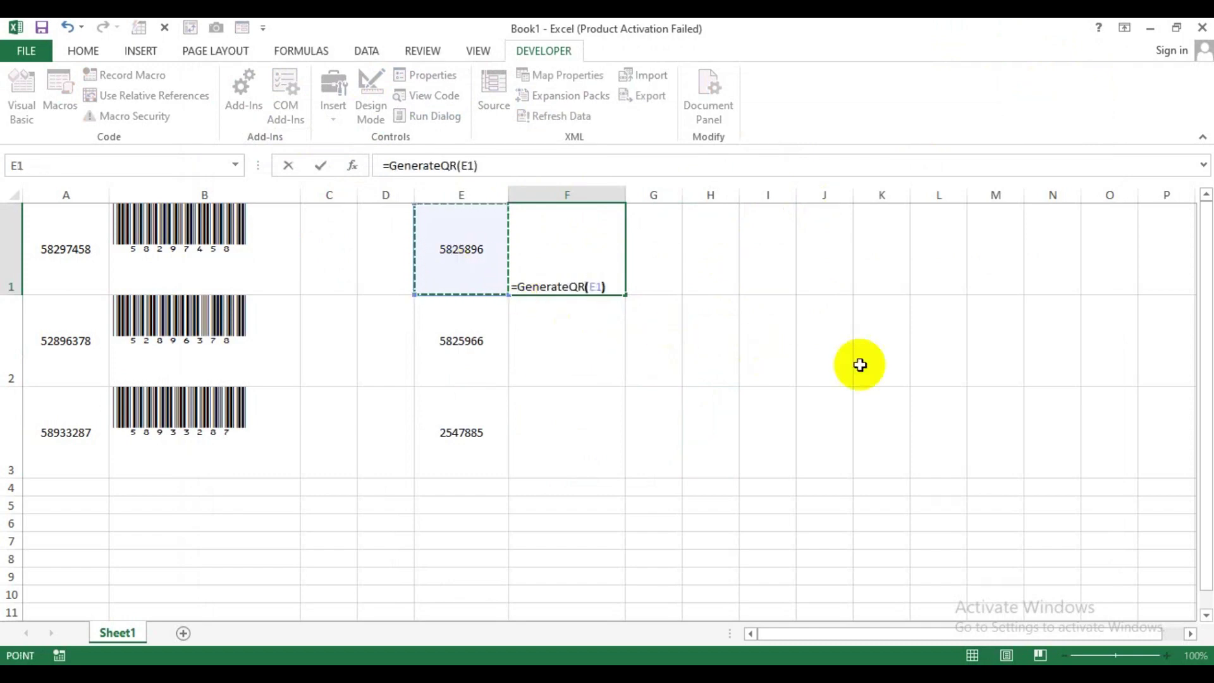
key("ctrl+Return")
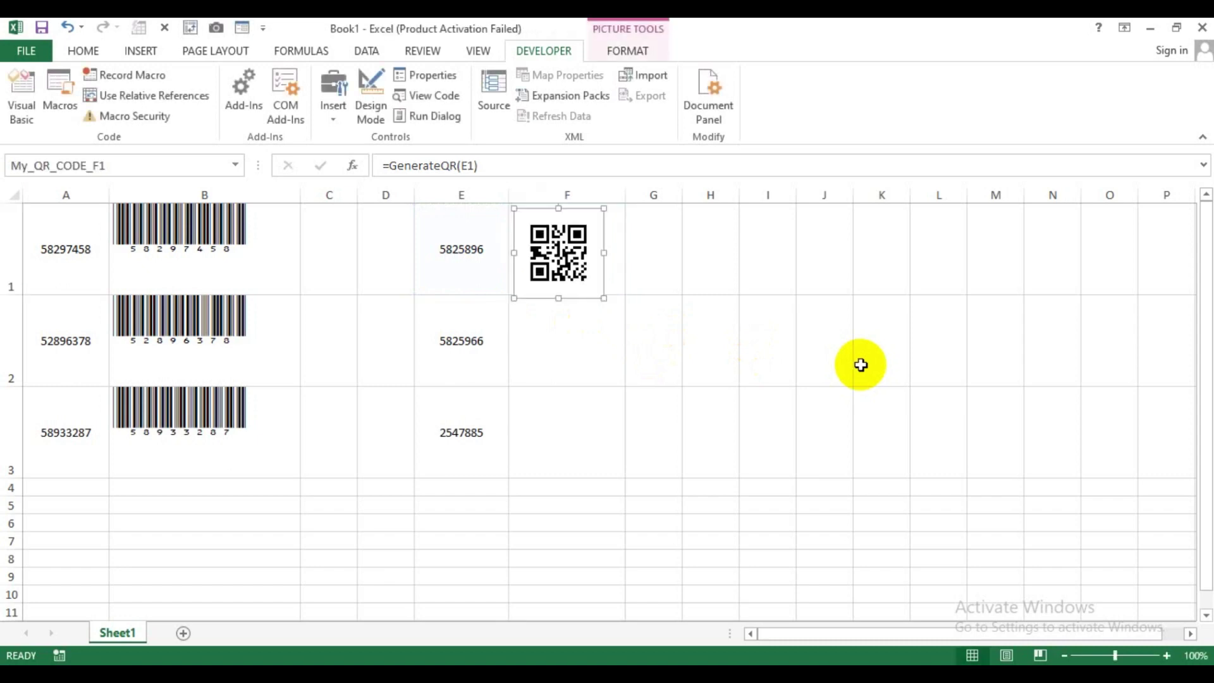
left_click(769, 345)
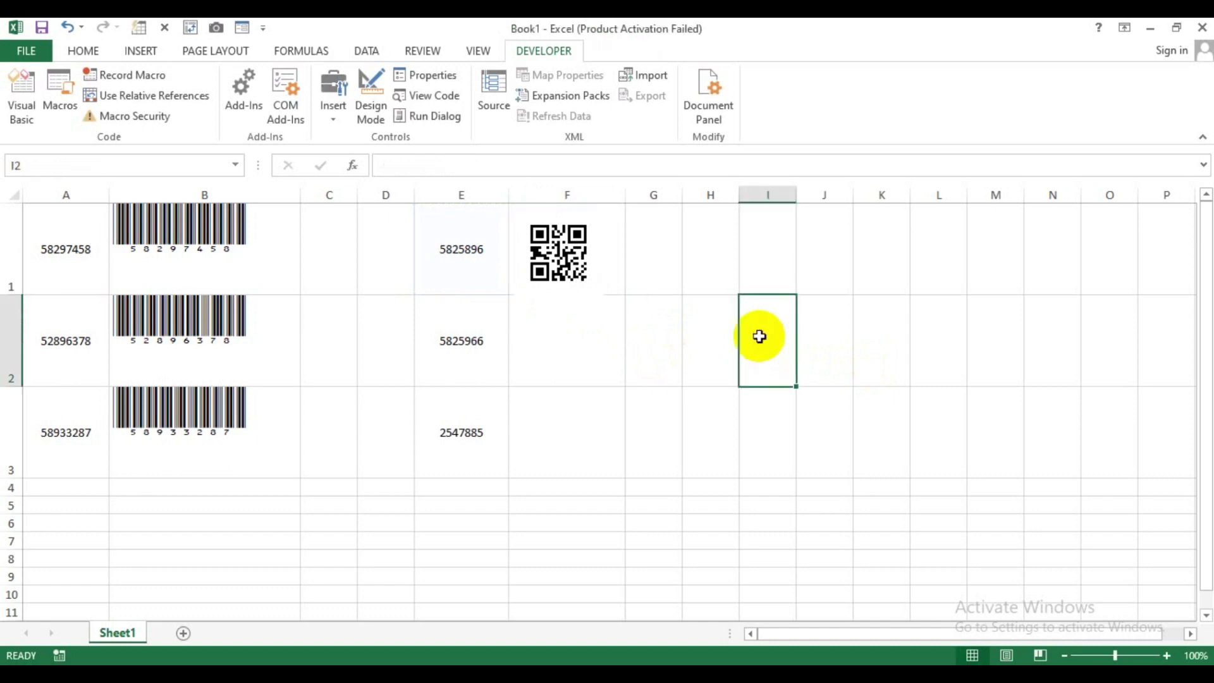